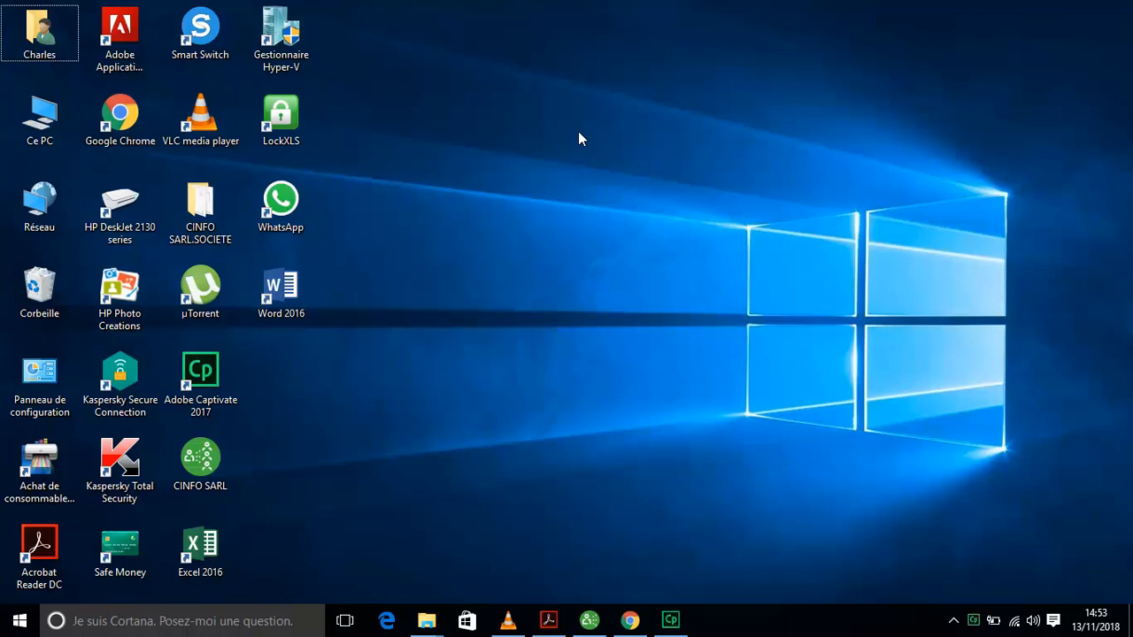
# - Examine the DIPE MENSUEL web form in Chrome and the DIPE mensuel record layout table in dipe.pdf in Acrobat Reader
pyautogui.click(629, 620)
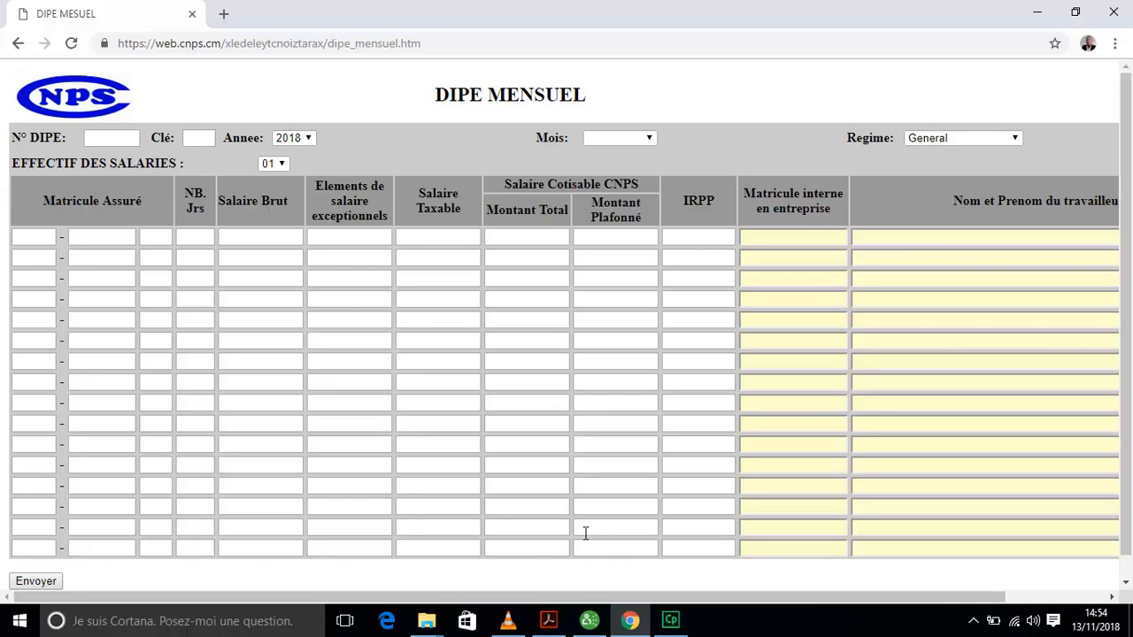
pyautogui.click(586, 625)
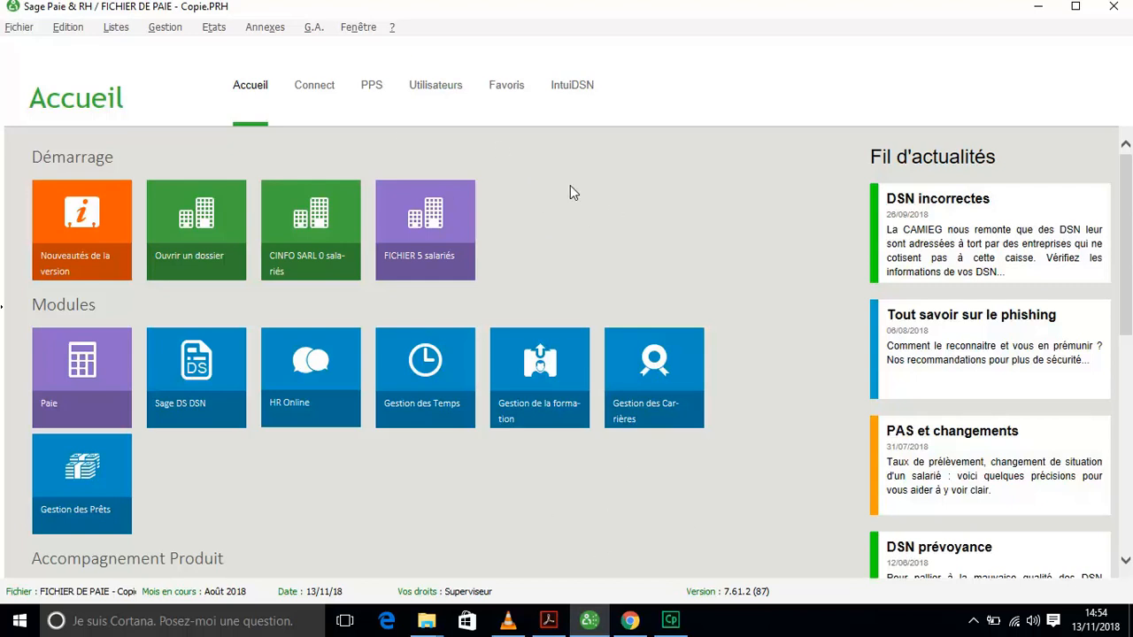
pyautogui.click(550, 623)
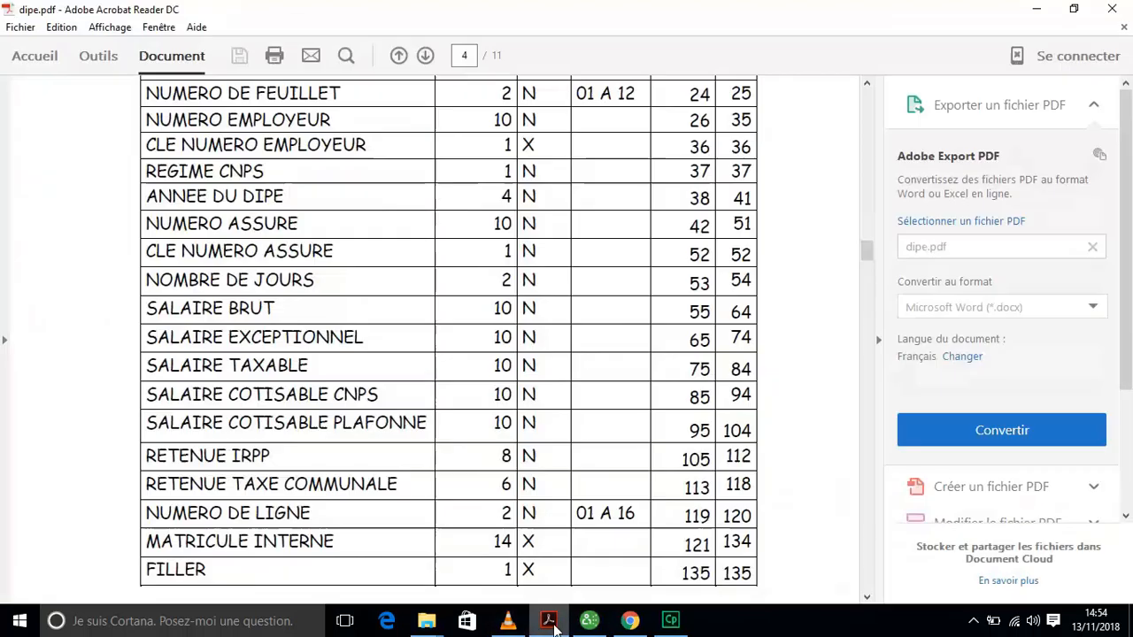
pyautogui.scroll(5, 463, 349)
pyautogui.scroll(1, 463, 352)
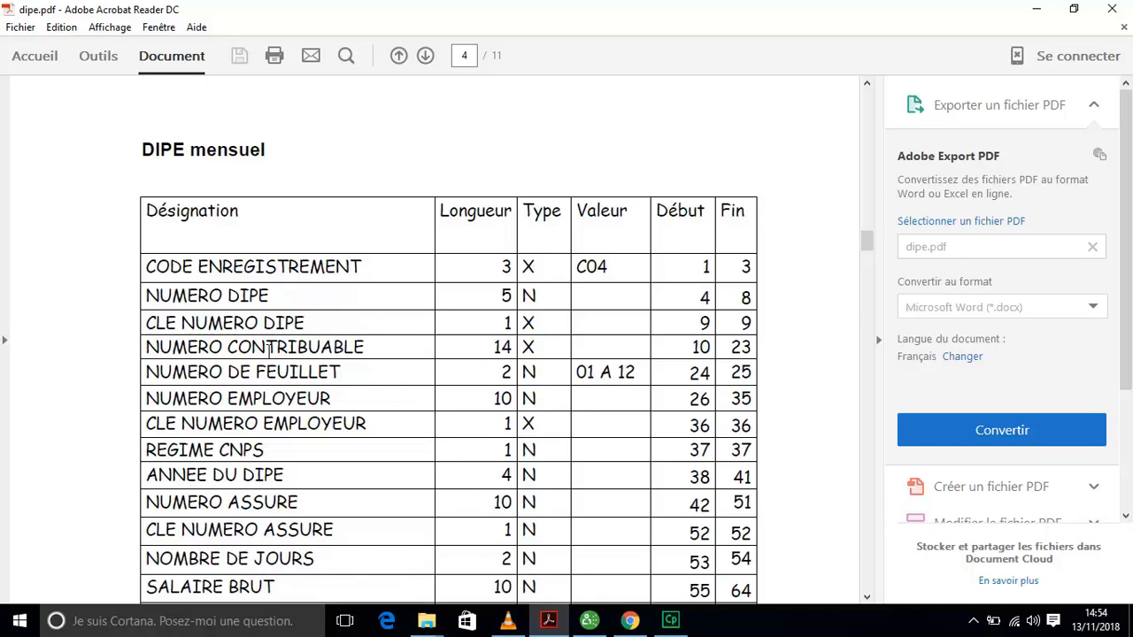
pyautogui.scroll(-5, 283, 359)
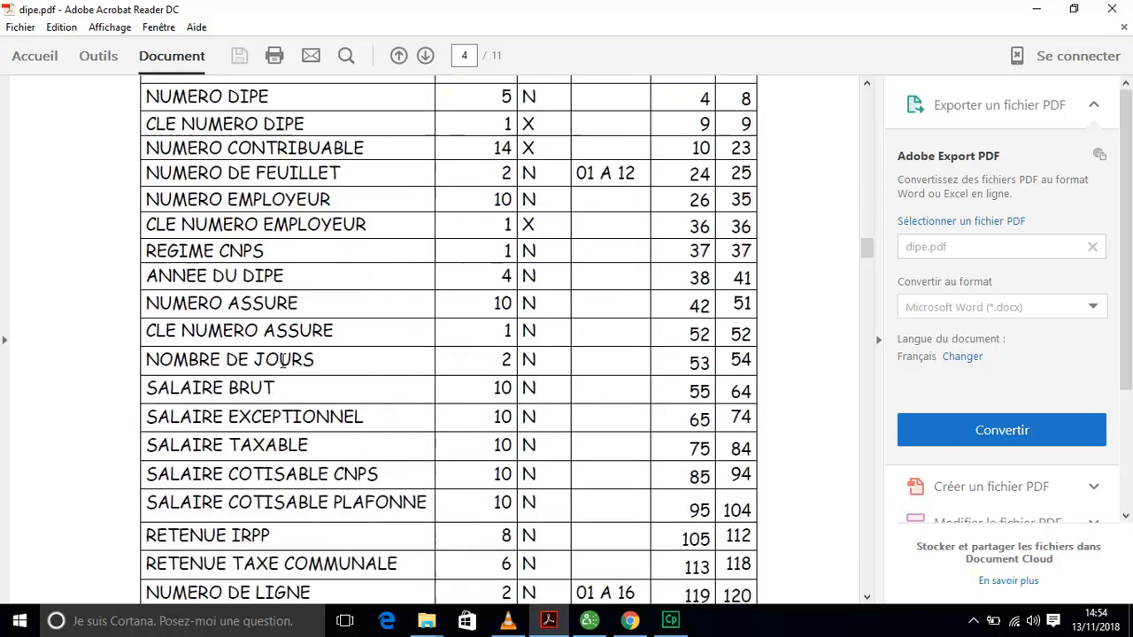
pyautogui.scroll(-3, 257, 276)
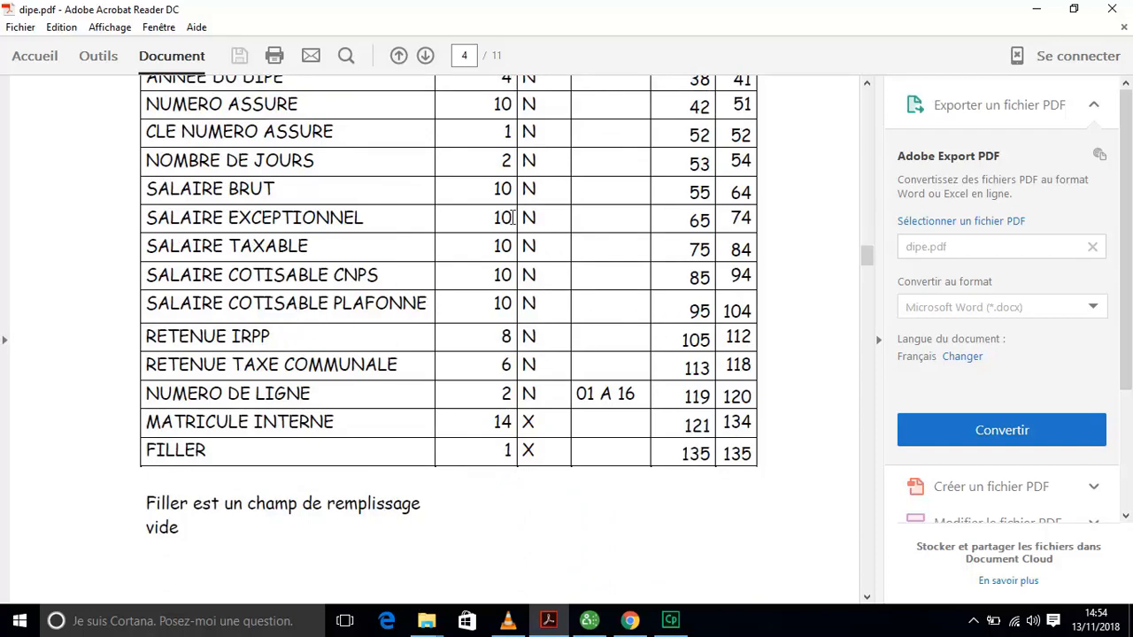
pyautogui.scroll(6, 558, 425)
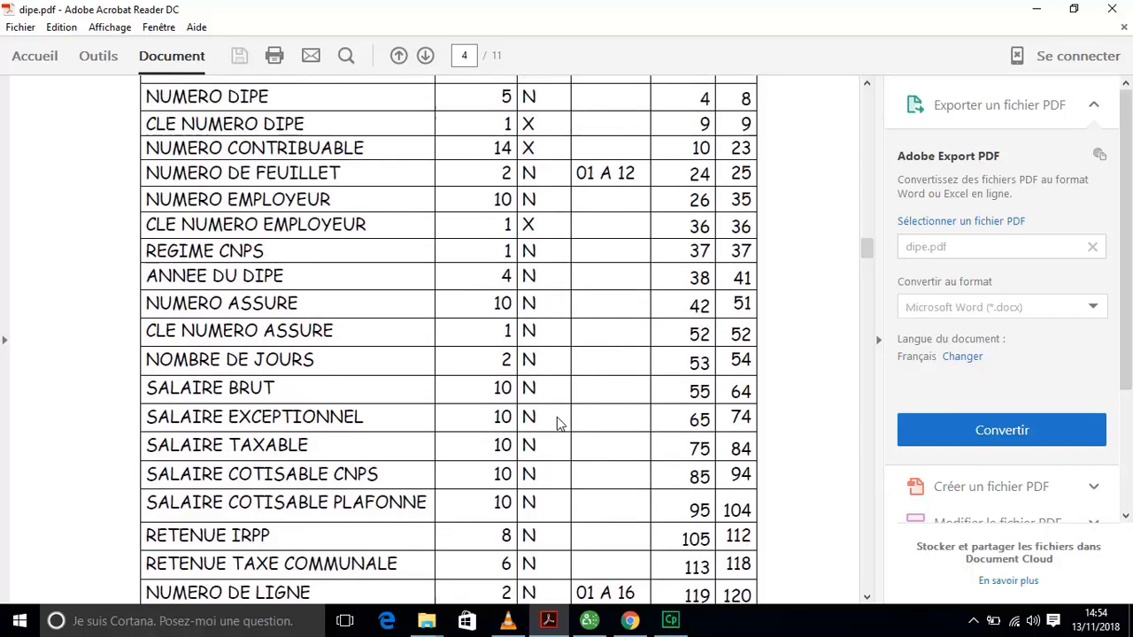
pyautogui.scroll(2, 558, 425)
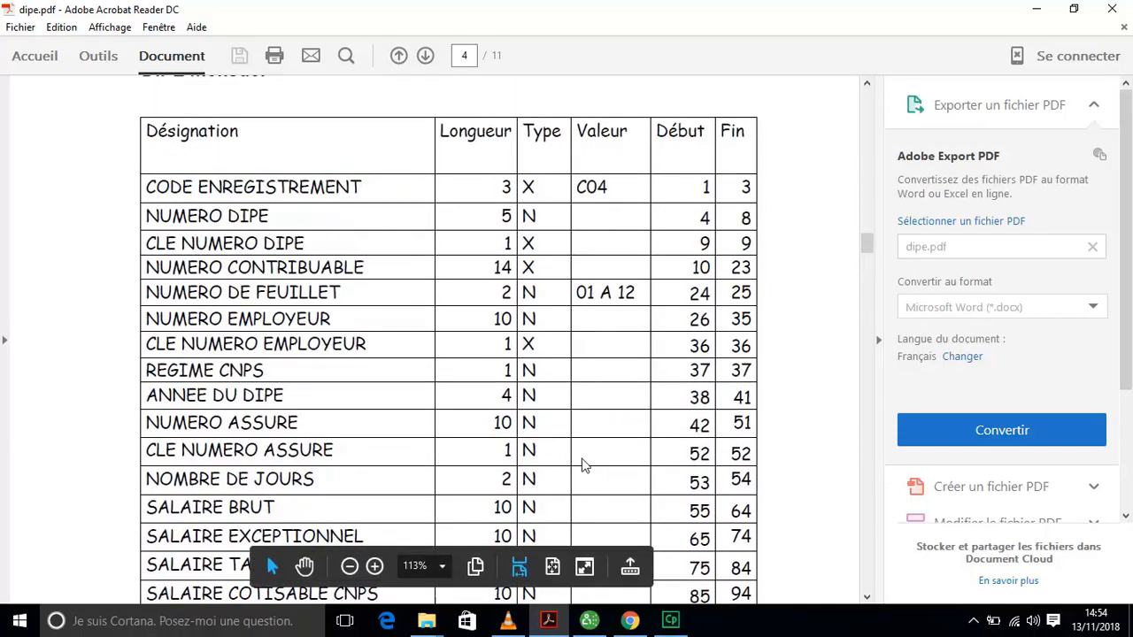
# - Switch to Sage Paie & RH and select the Dipe magnétique model in the Gestion Avancée list of models
pyautogui.click(593, 619)
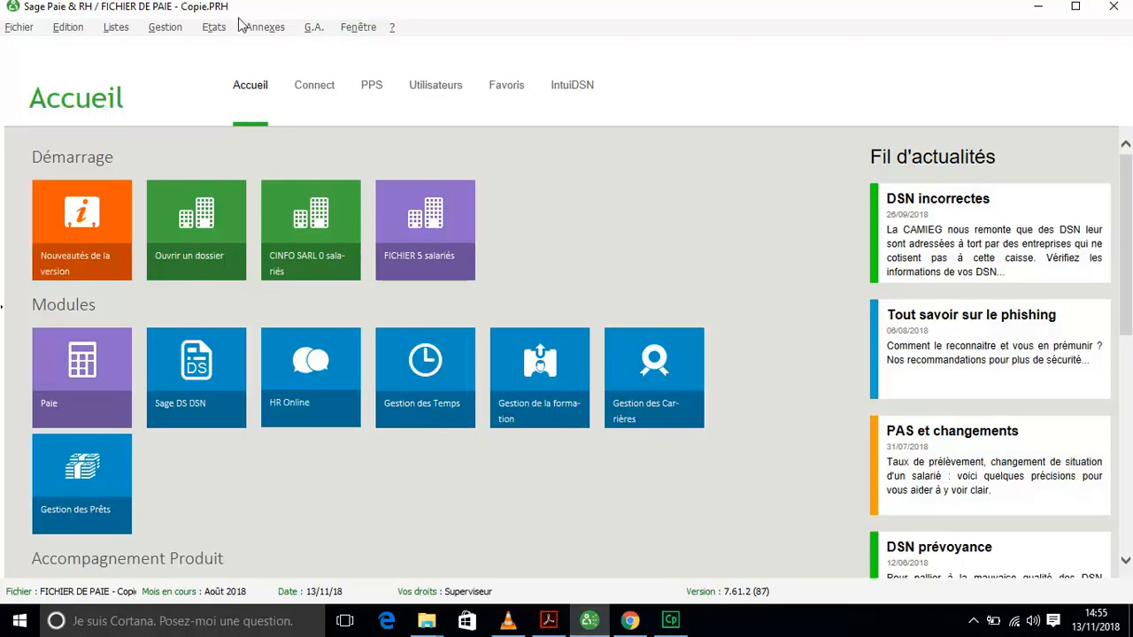
pyautogui.click(317, 30)
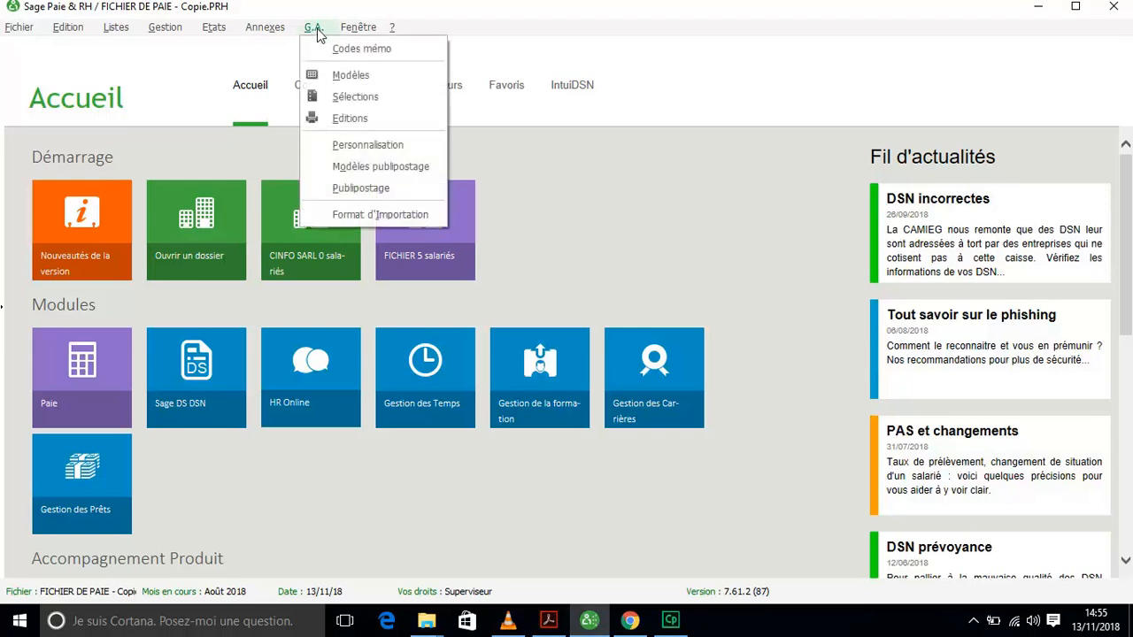
pyautogui.click(326, 76)
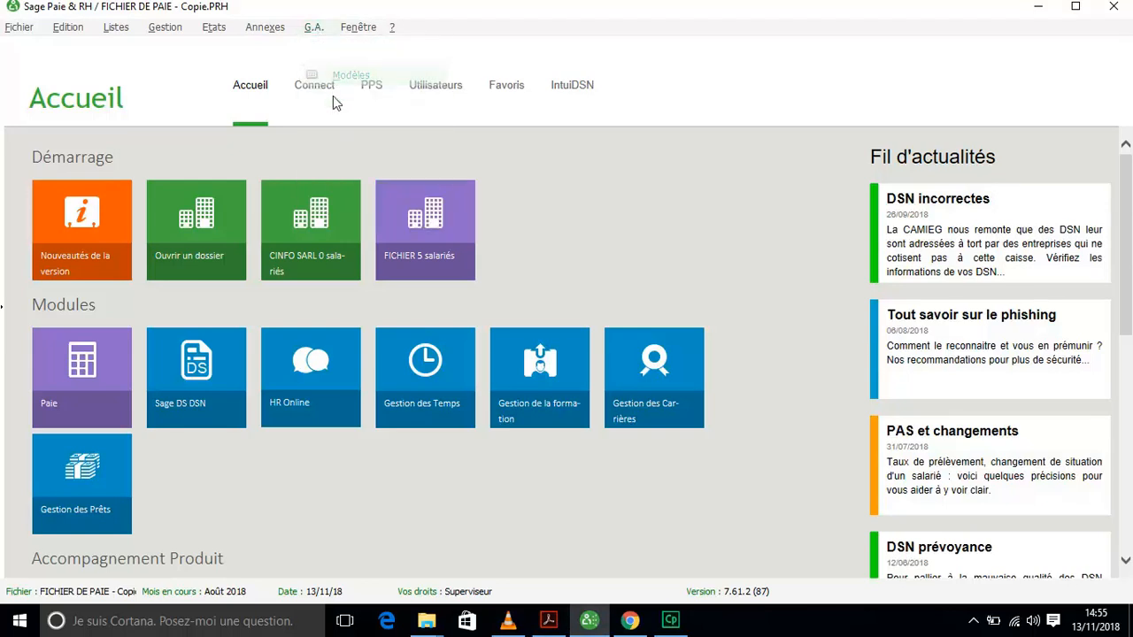
pyautogui.click(117, 209)
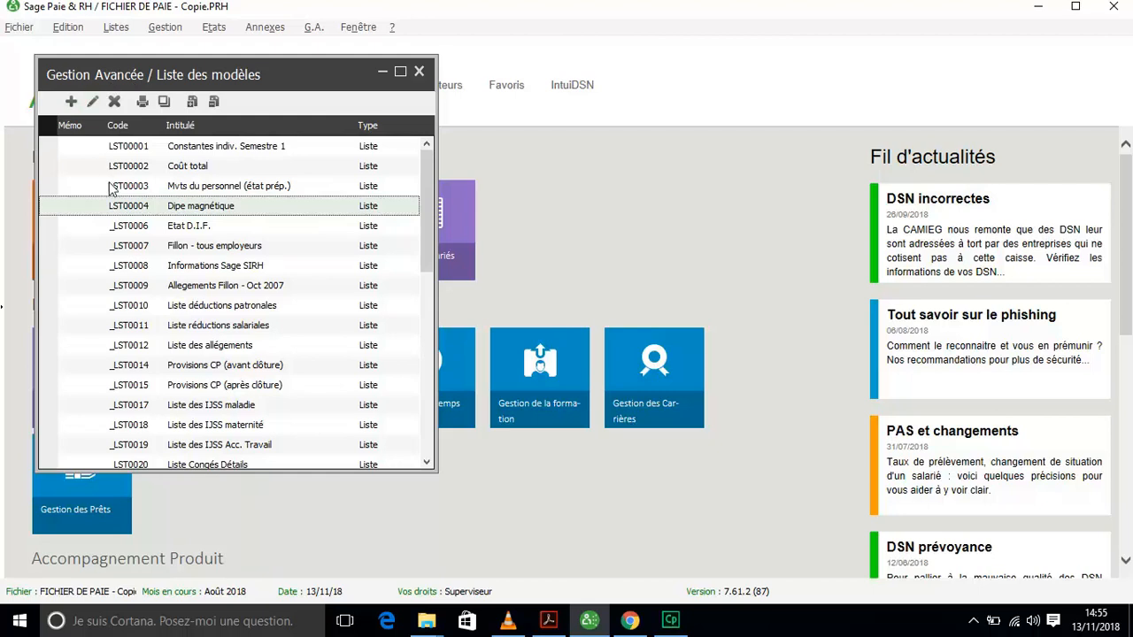
pyautogui.click(85, 109)
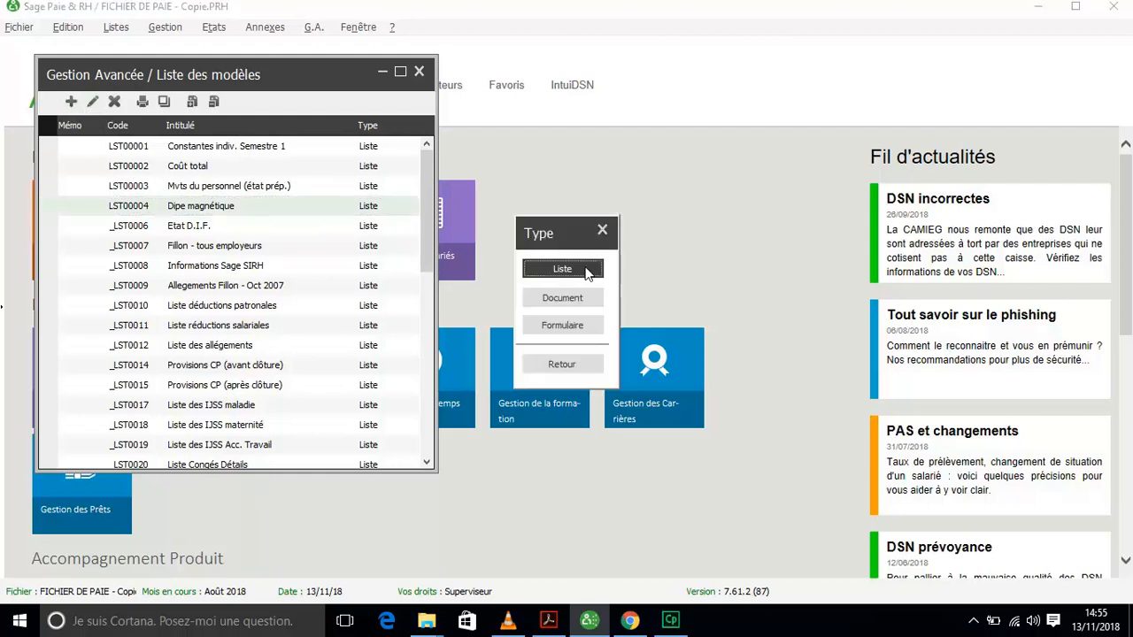
pyautogui.click(571, 269)
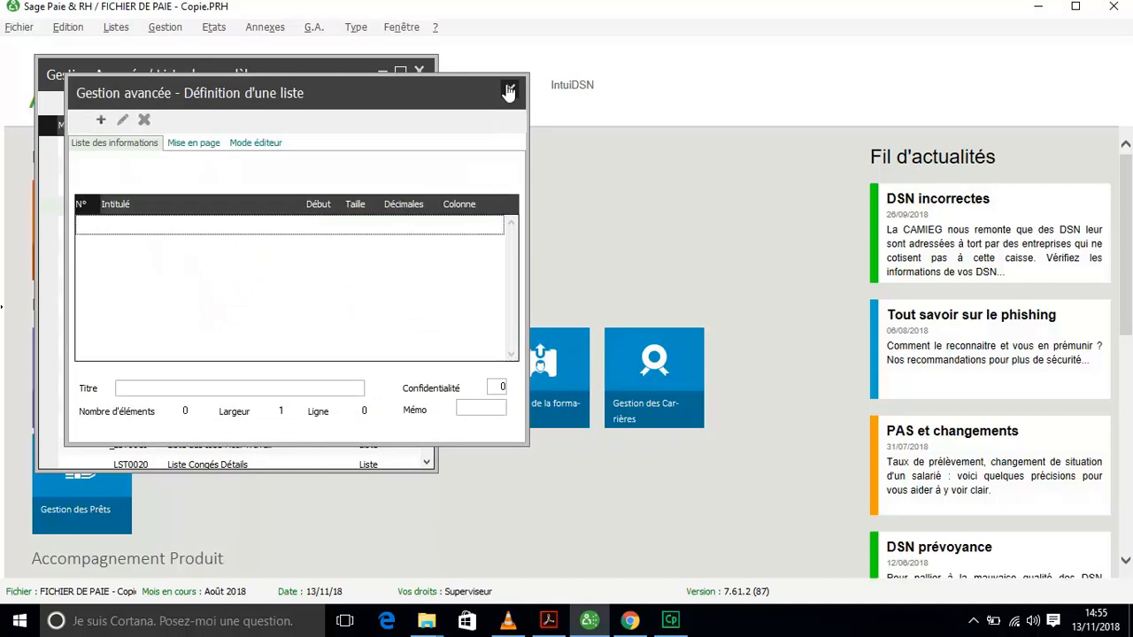
pyautogui.click(510, 89)
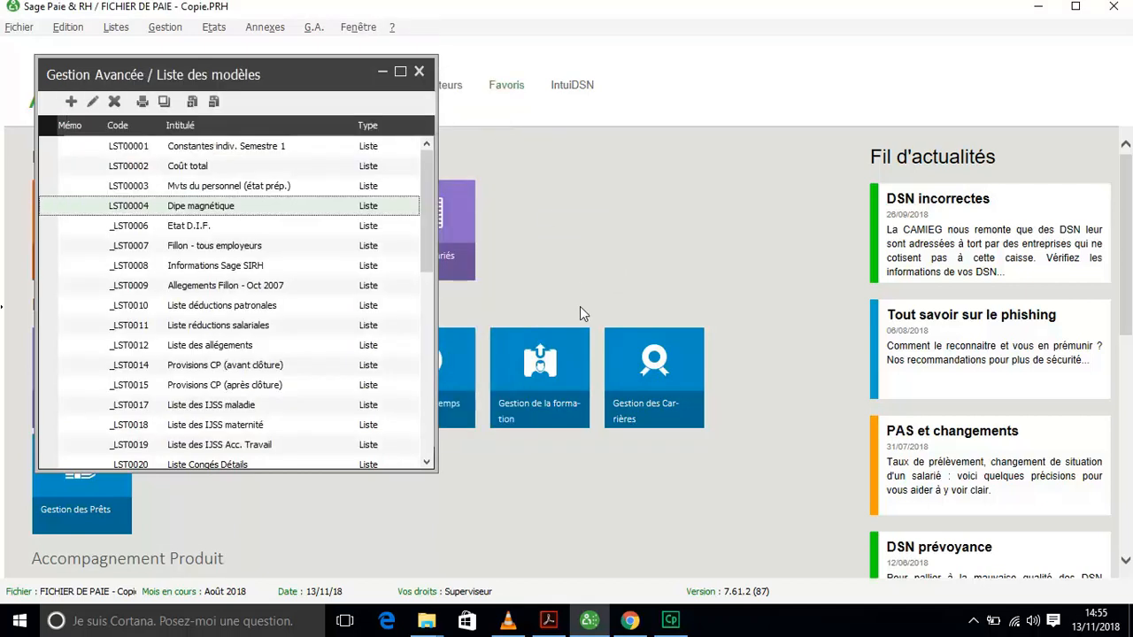
# - Review the field definitions of the Dipe magnétique list model LST00004, and close the model and the list of models
pyautogui.doubleClick(128, 208)
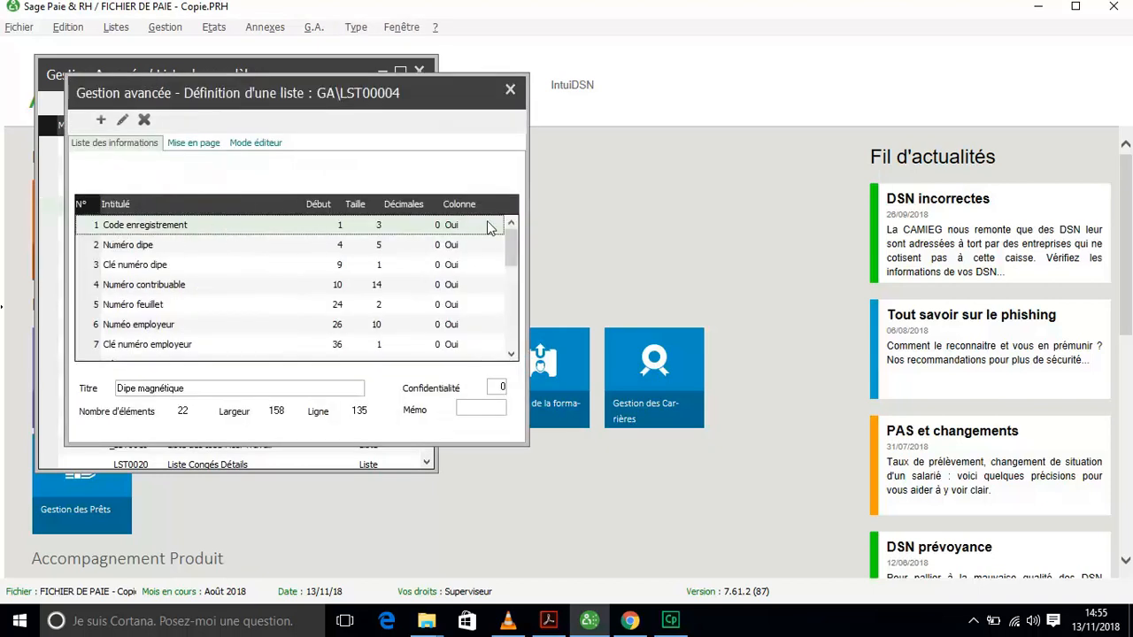
pyautogui.moveTo(514, 258); pyautogui.dragTo(513, 340)
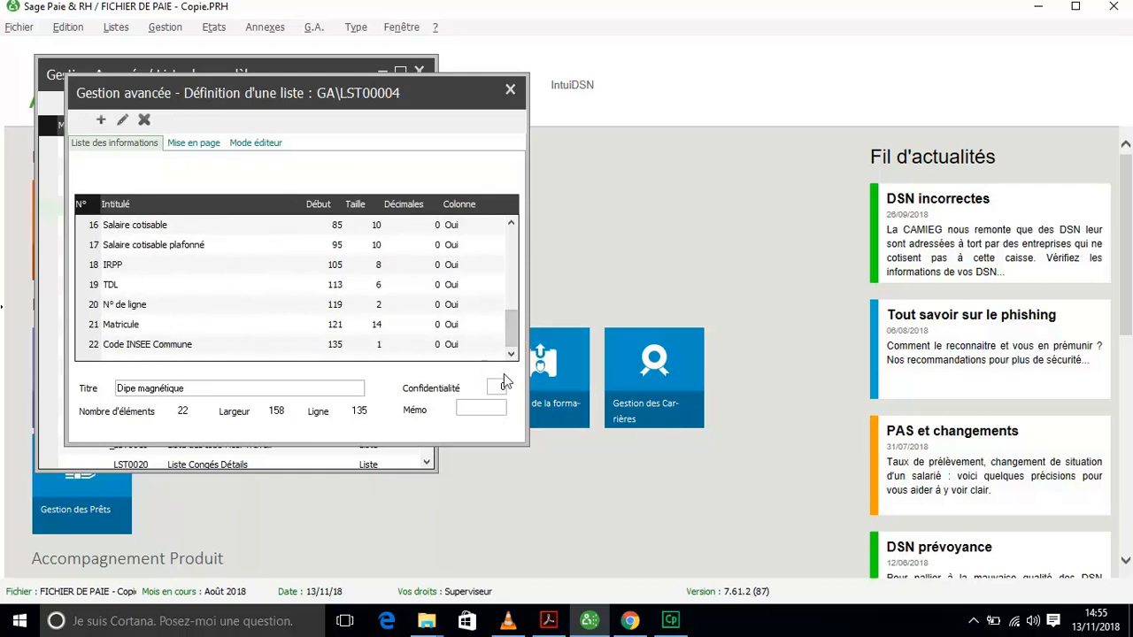
pyautogui.click(510, 90)
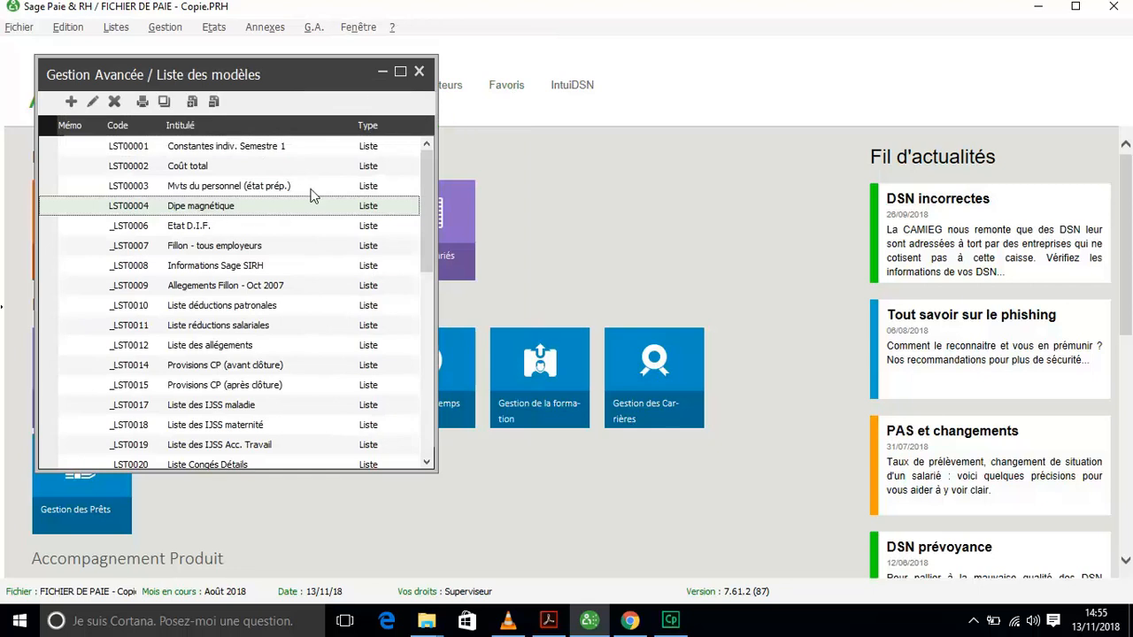
pyautogui.click(419, 72)
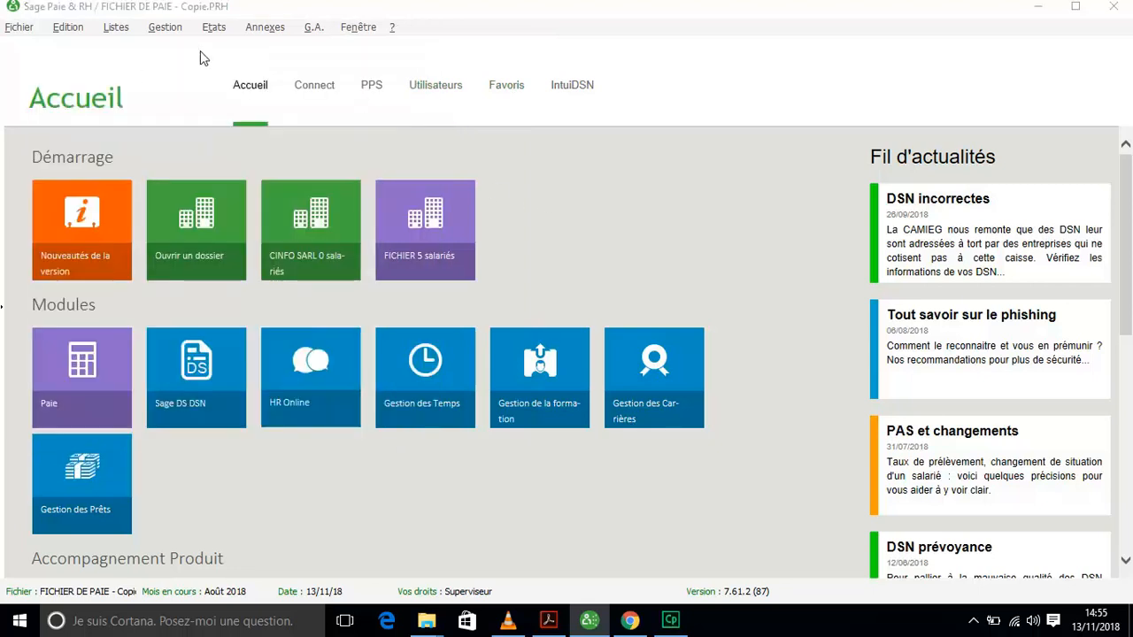
# - View the list of employees and the employee payslips list, closing each one after checking it
pyautogui.click(118, 32)
pyautogui.click(123, 49)
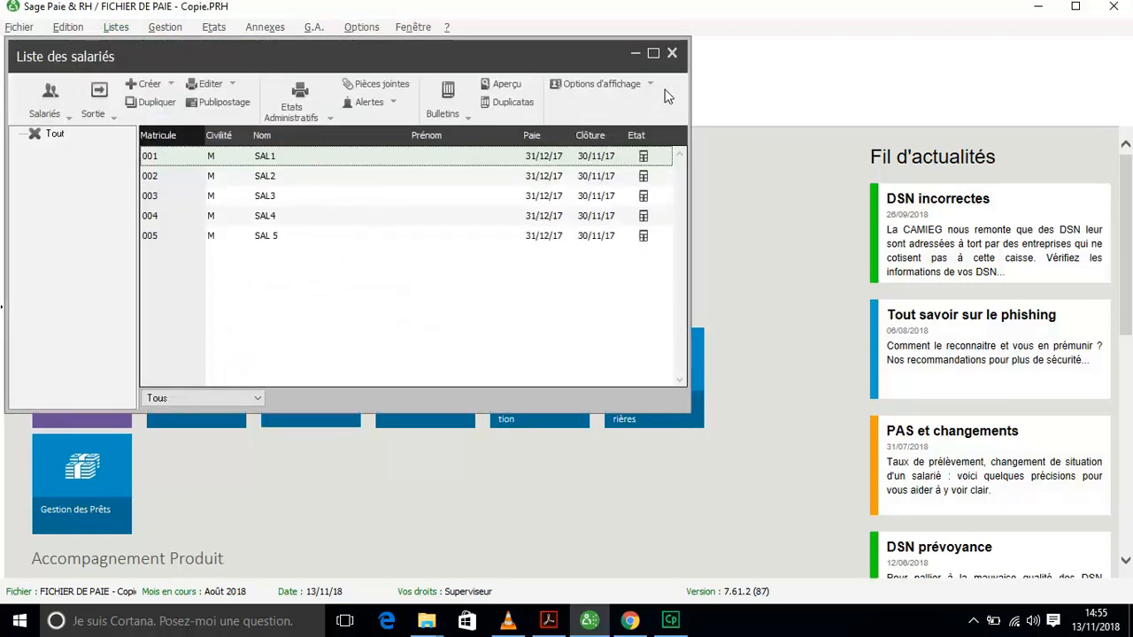
pyautogui.click(672, 54)
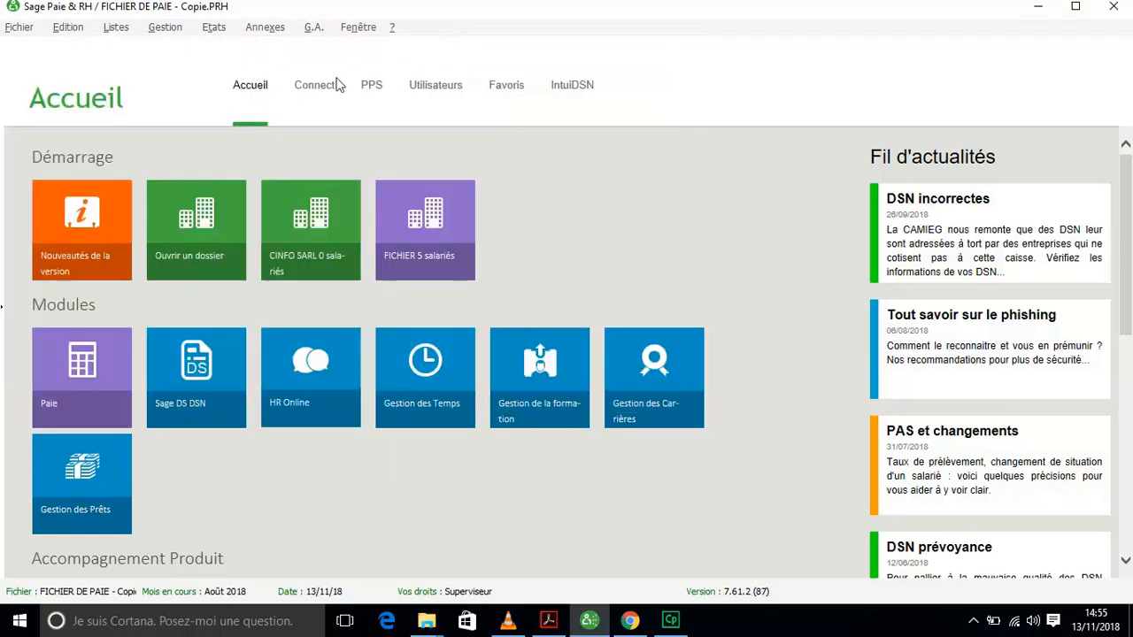
pyautogui.click(162, 32)
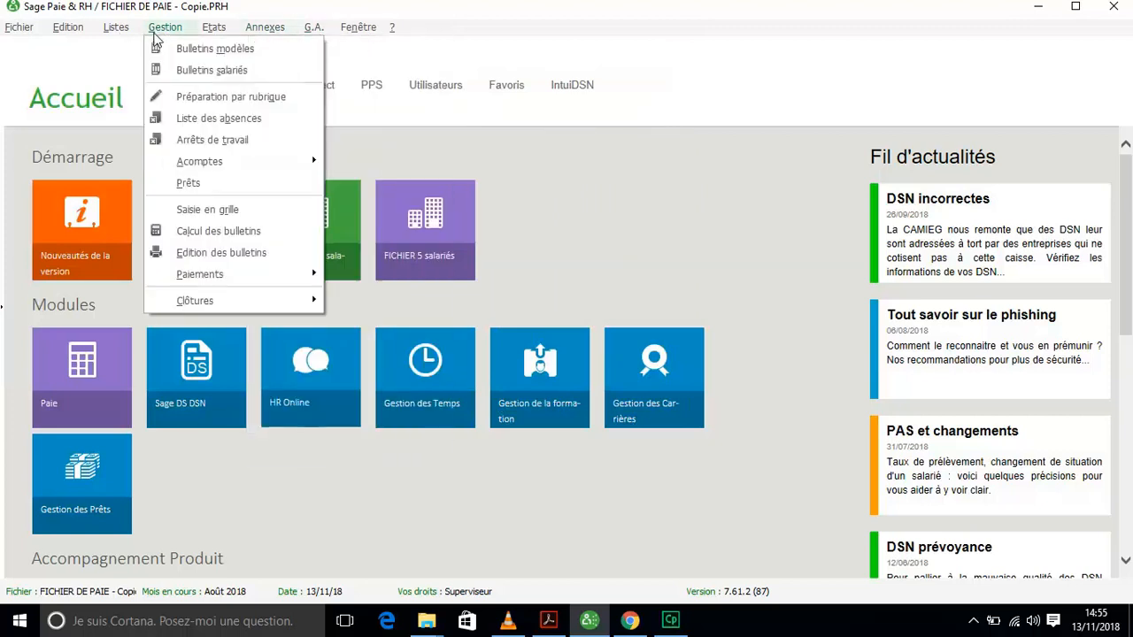
pyautogui.click(164, 70)
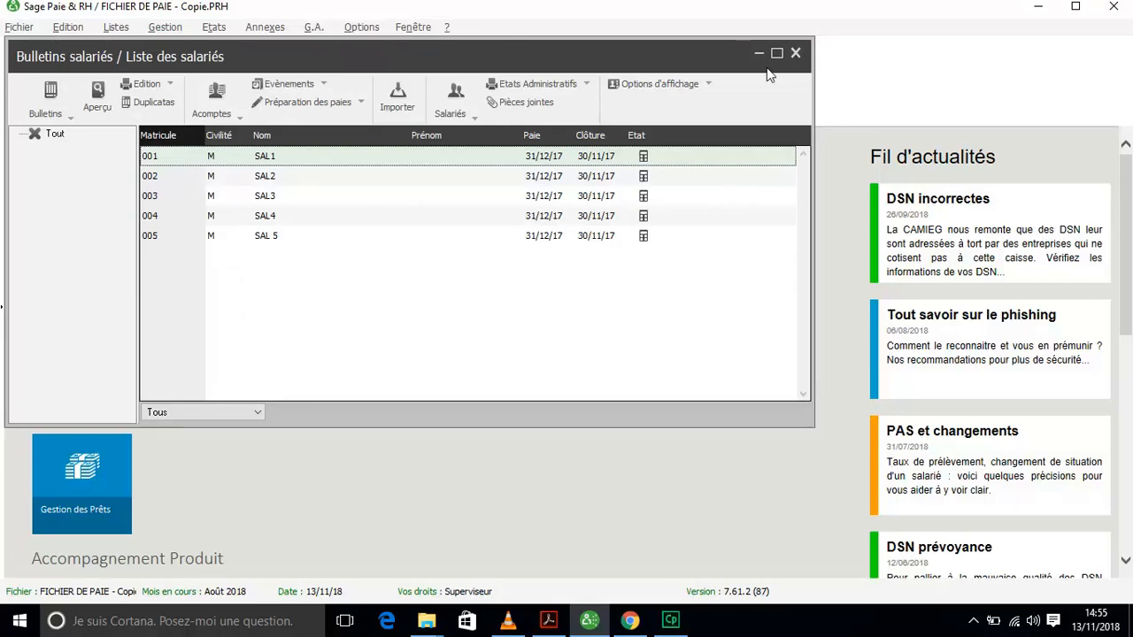
pyautogui.click(795, 55)
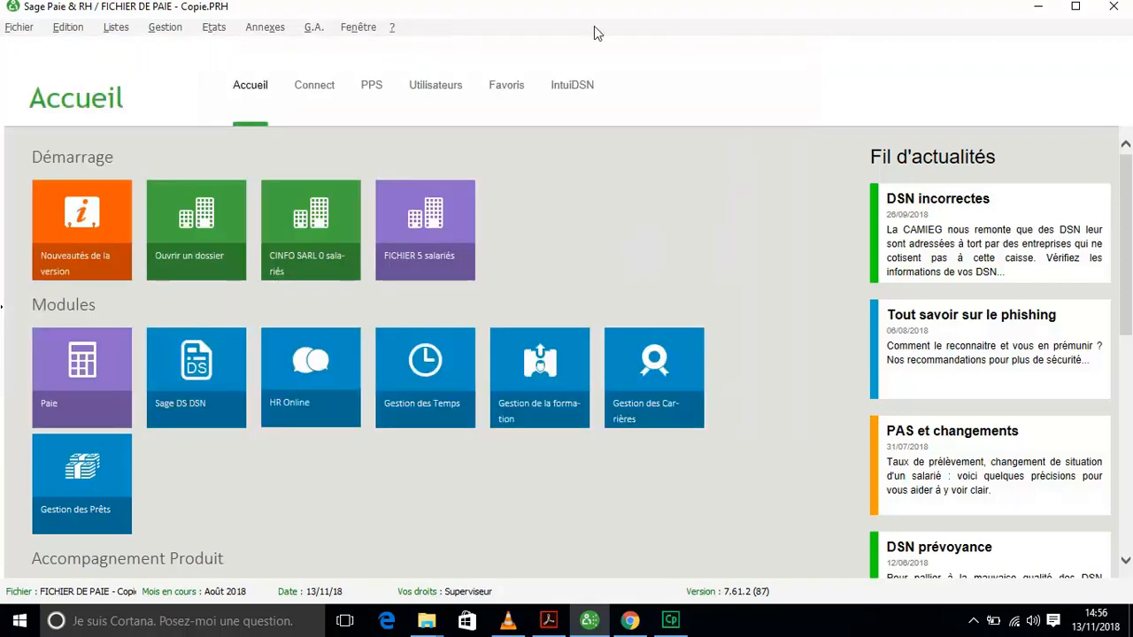
# - Run the Dipe magnétique edition with a temporary selection without criteria, restricted to employees processed in the period
pyautogui.click(310, 31)
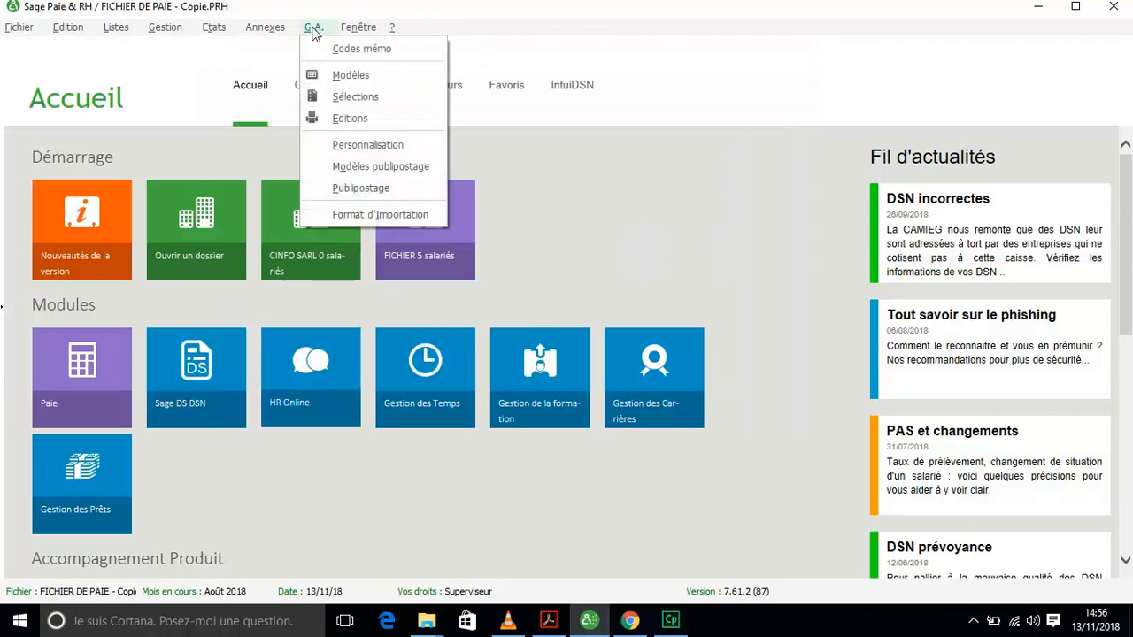
pyautogui.click(351, 120)
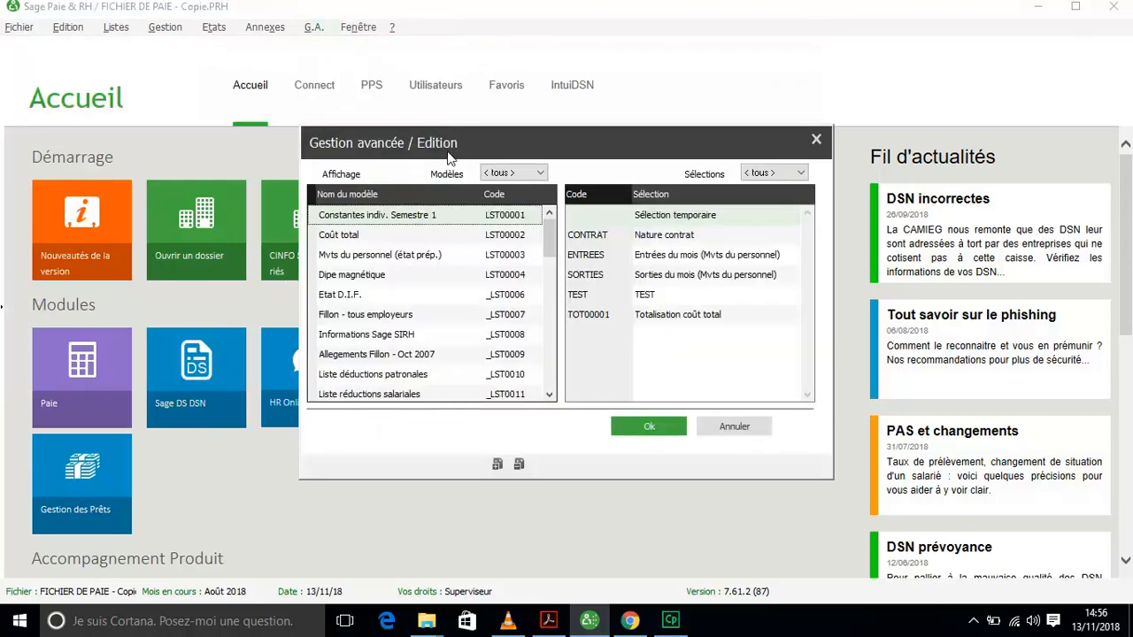
pyautogui.click(352, 276)
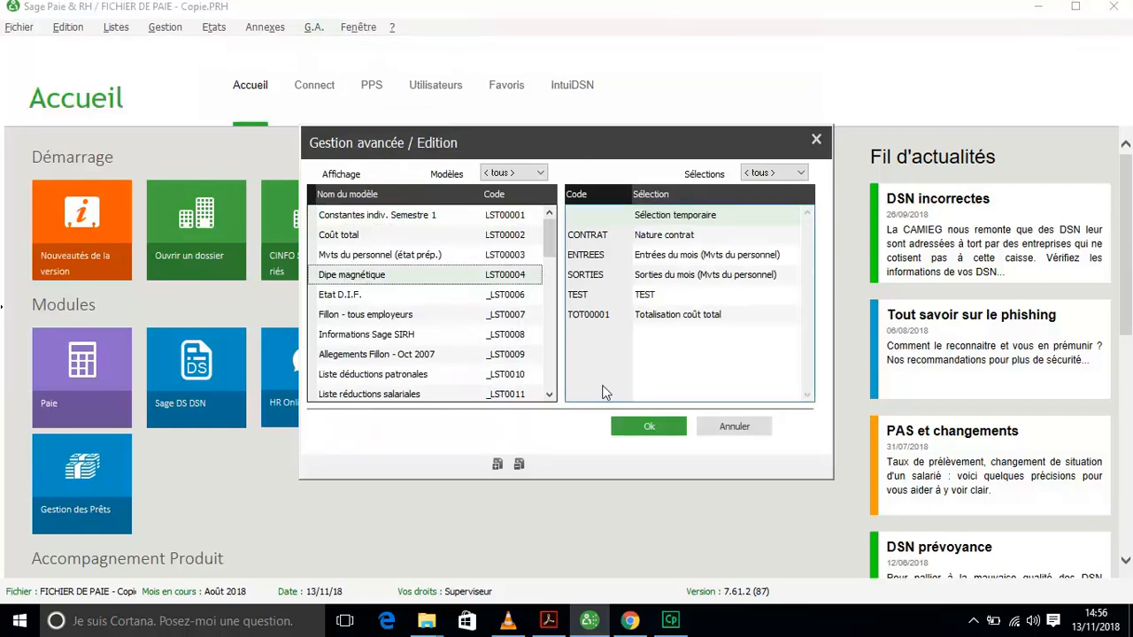
pyautogui.click(647, 425)
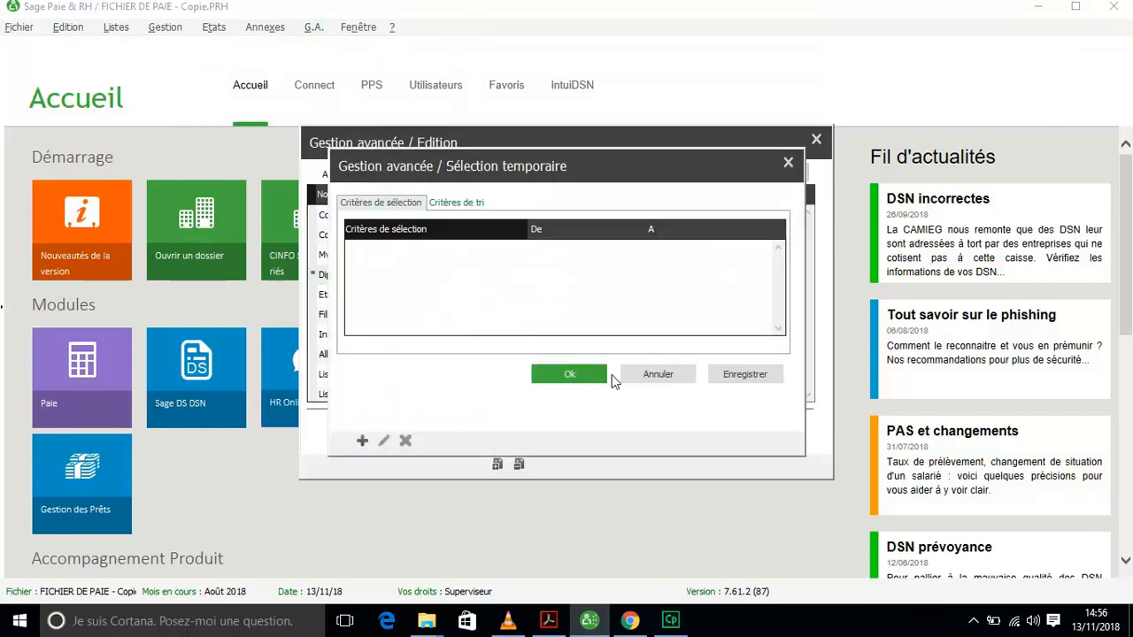
pyautogui.click(571, 374)
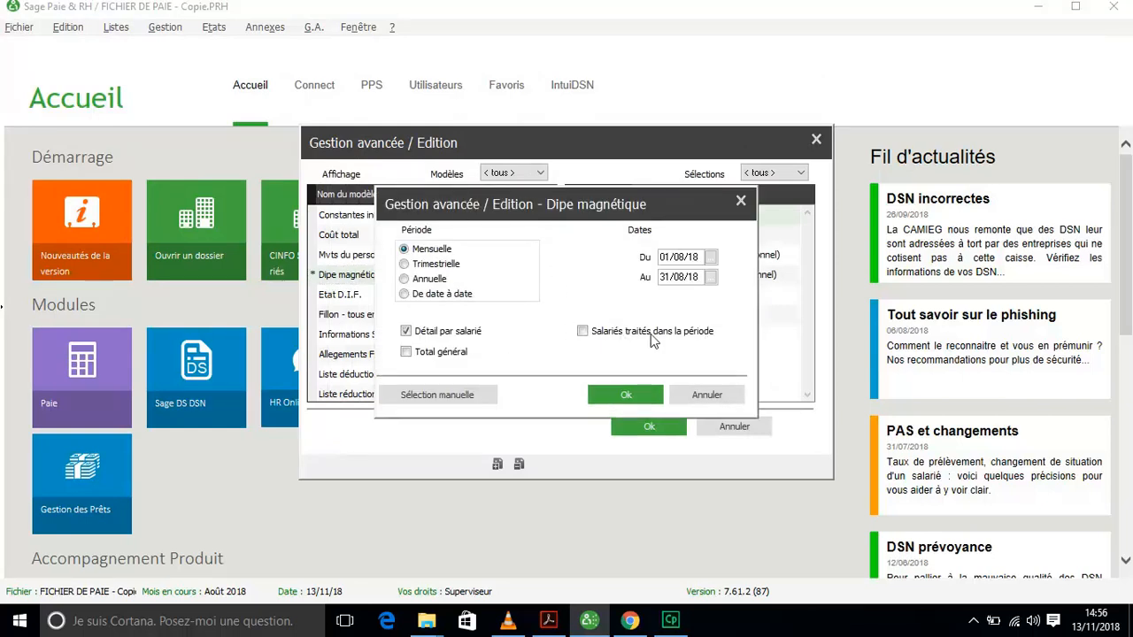
pyautogui.click(583, 332)
pyautogui.click(626, 396)
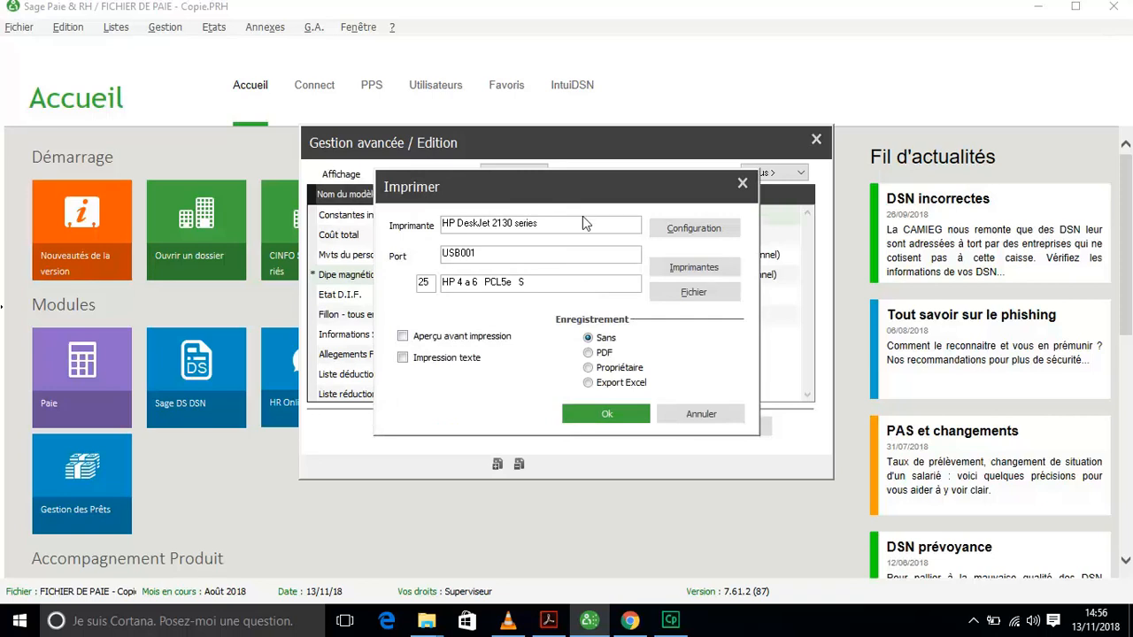
# - Output the Dipe magnétique edition to a file in Sortie ASCII format, saved on the Bureau as DIPE OCTOBRE 2018.TXT
pyautogui.click(692, 299)
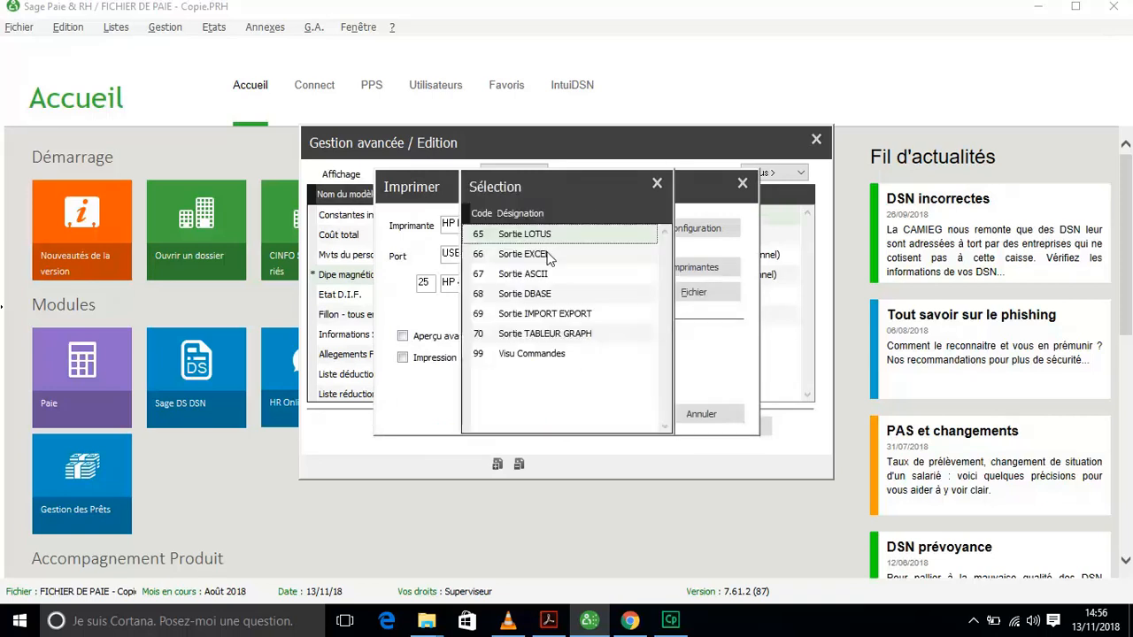
pyautogui.click(508, 280)
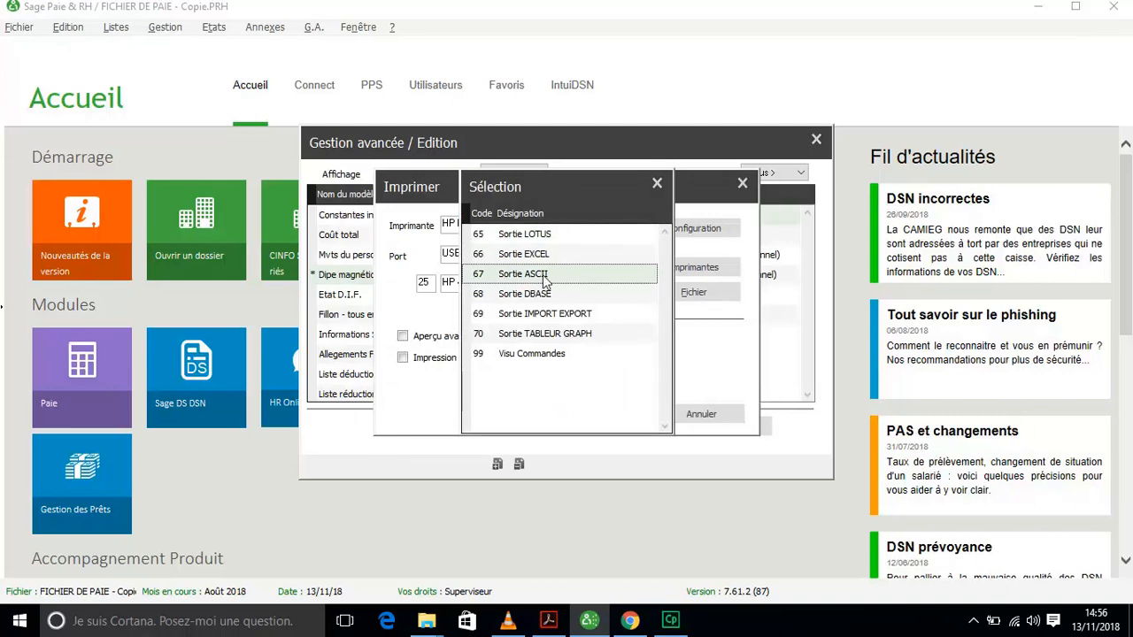
pyautogui.doubleClick(545, 279)
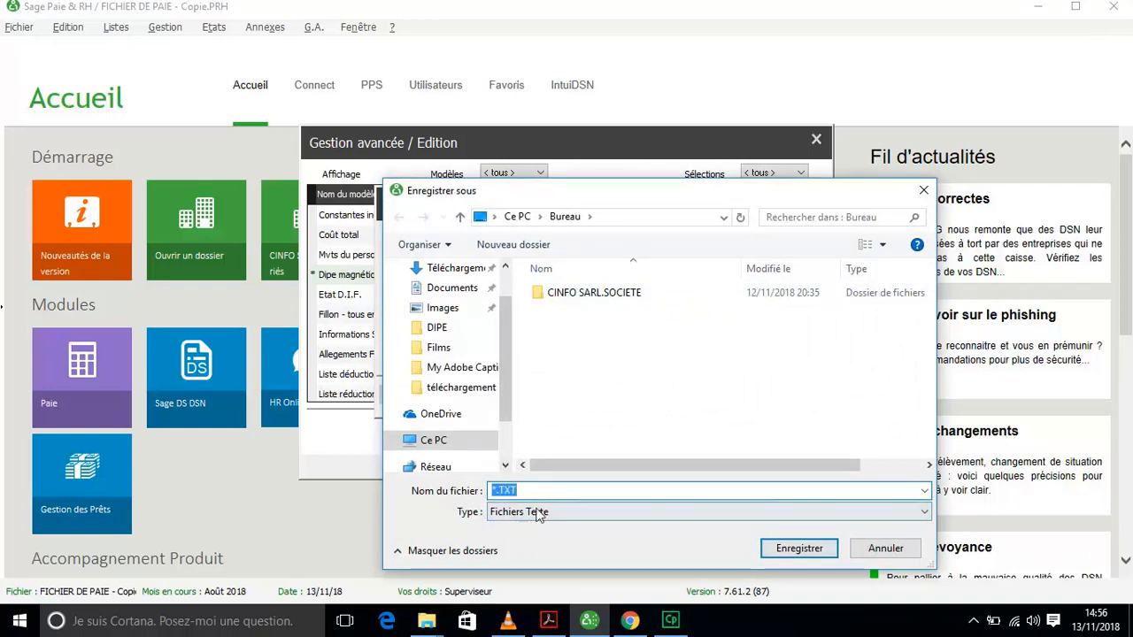
pyautogui.click(494, 490)
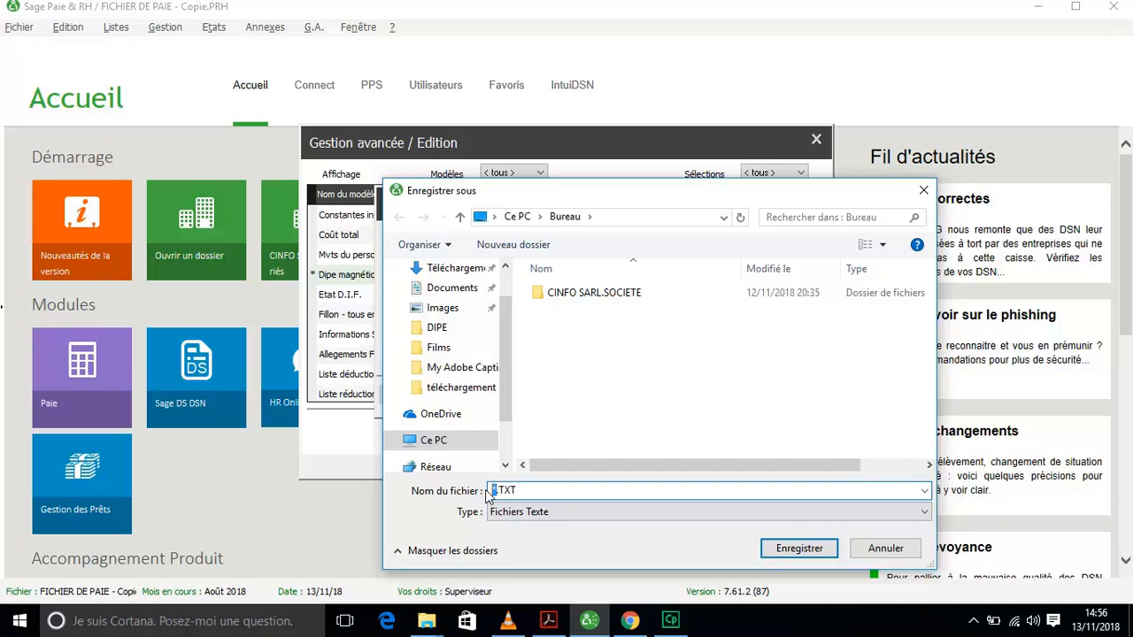
pyautogui.write('DIPE OCTOBRE')
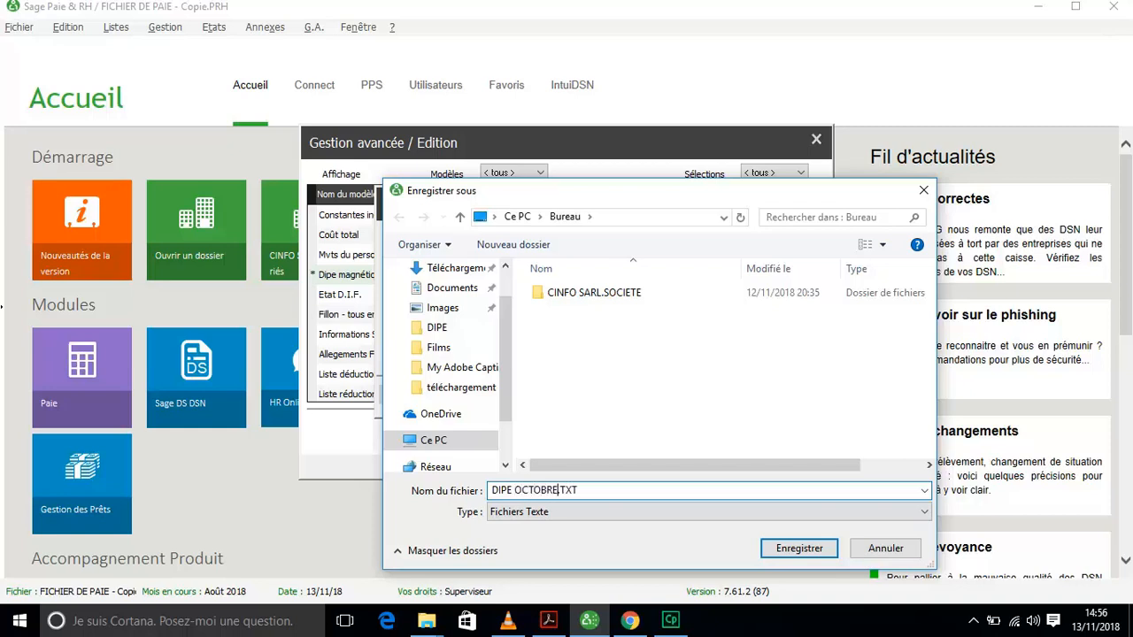
pyautogui.write(' 2018')
pyautogui.click(781, 551)
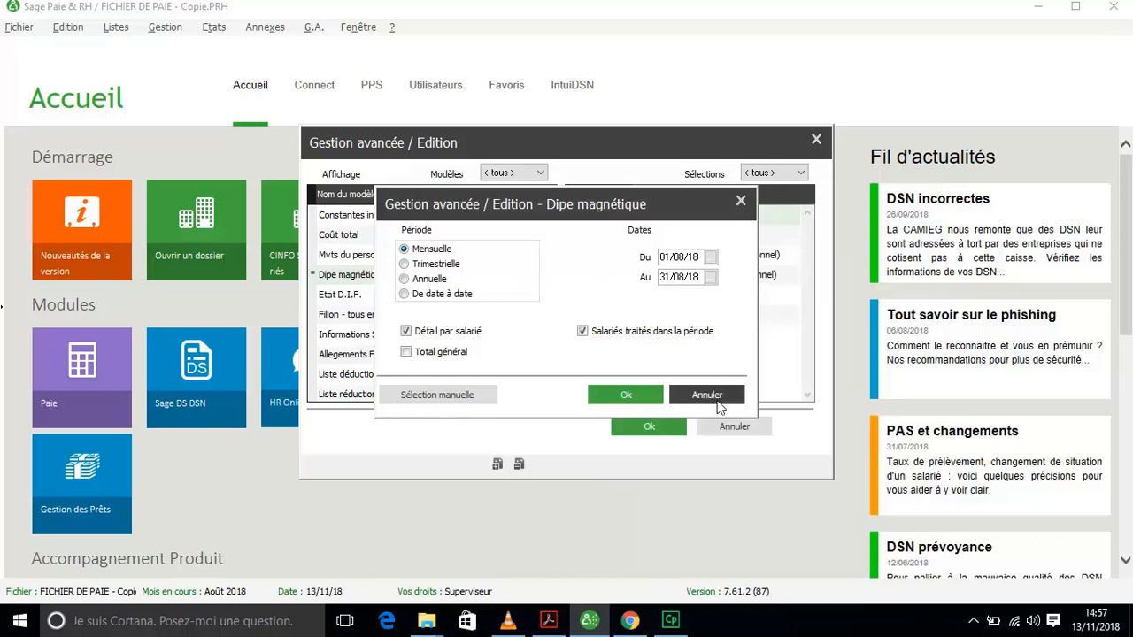
# - Open the exported DIPEOCTOBRE2018 text file from the desktop, check its lines in the enlarged window, and close it
pyautogui.click(1131, 619)
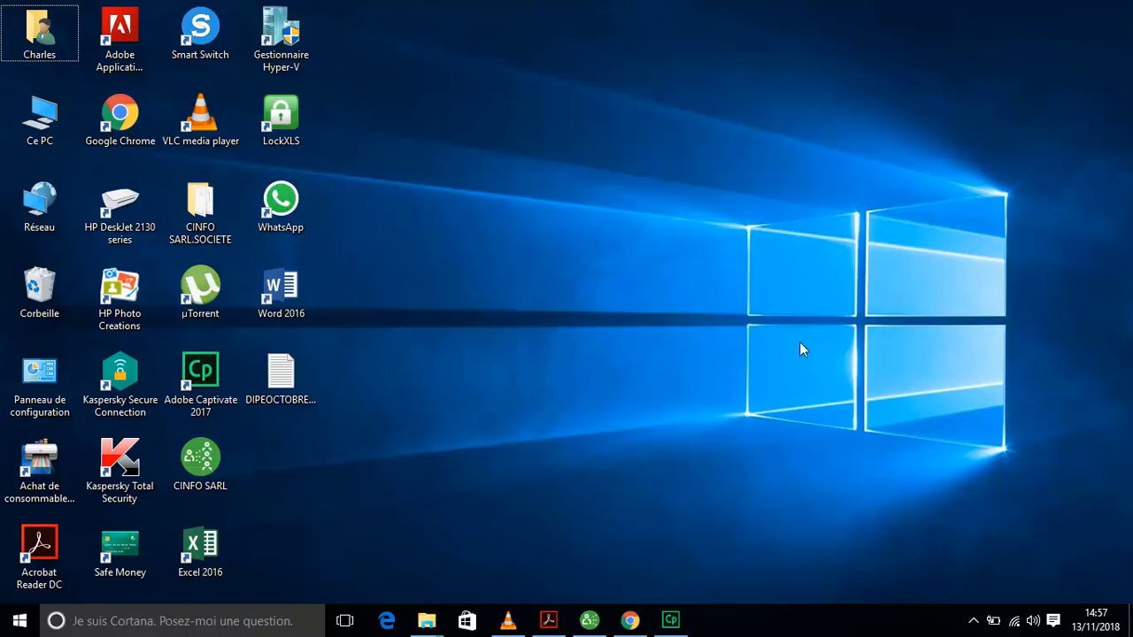
pyautogui.doubleClick(282, 398)
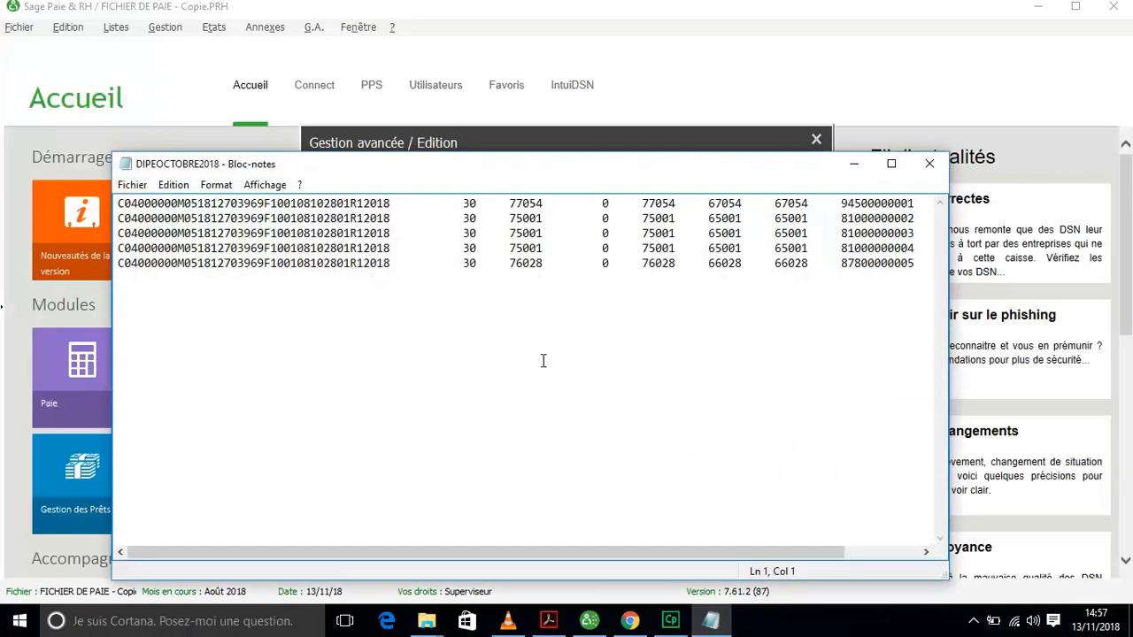
pyautogui.click(891, 164)
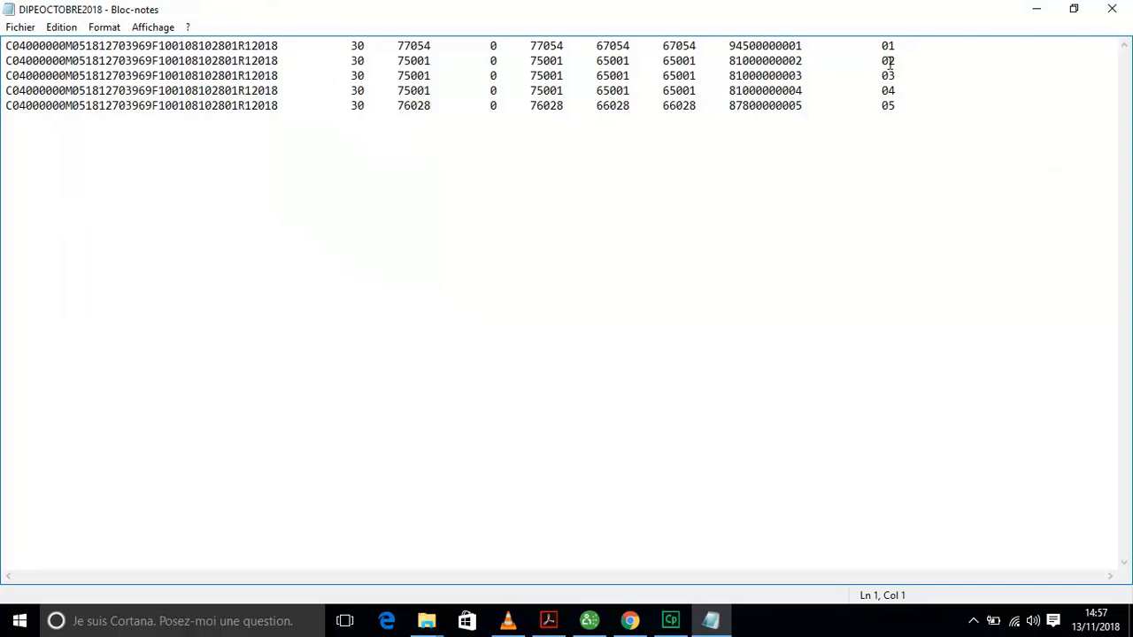
pyautogui.click(1111, 9)
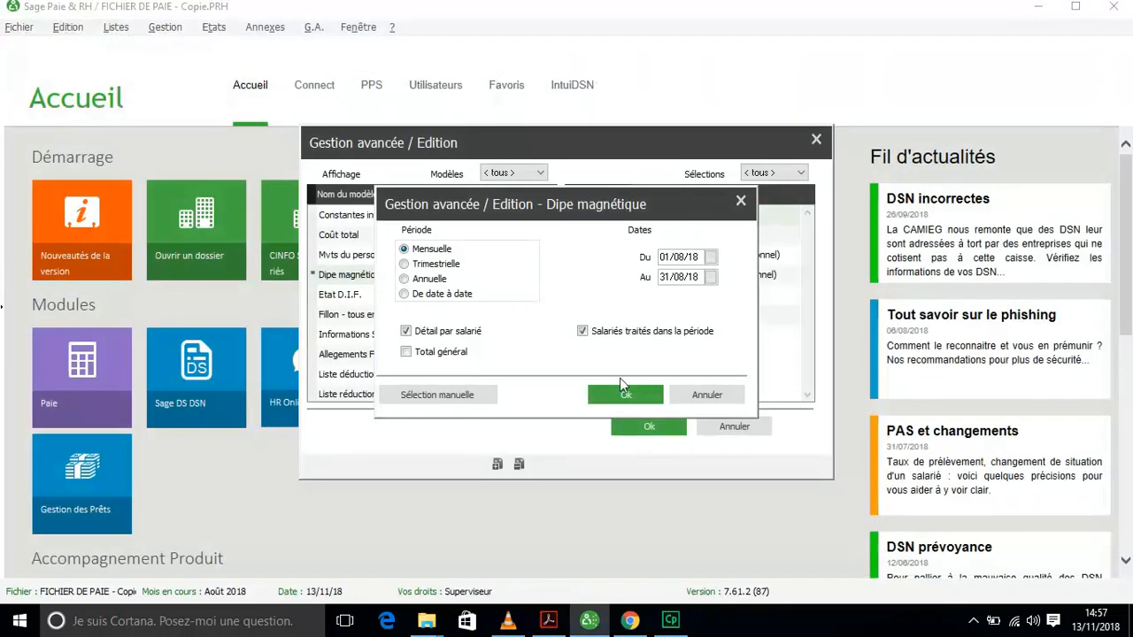
# - Switch to the CNPS site in Chrome, return to the DIPE type choice, set Magnetique to Oui for the Mensuel type and validate
pyautogui.click(630, 620)
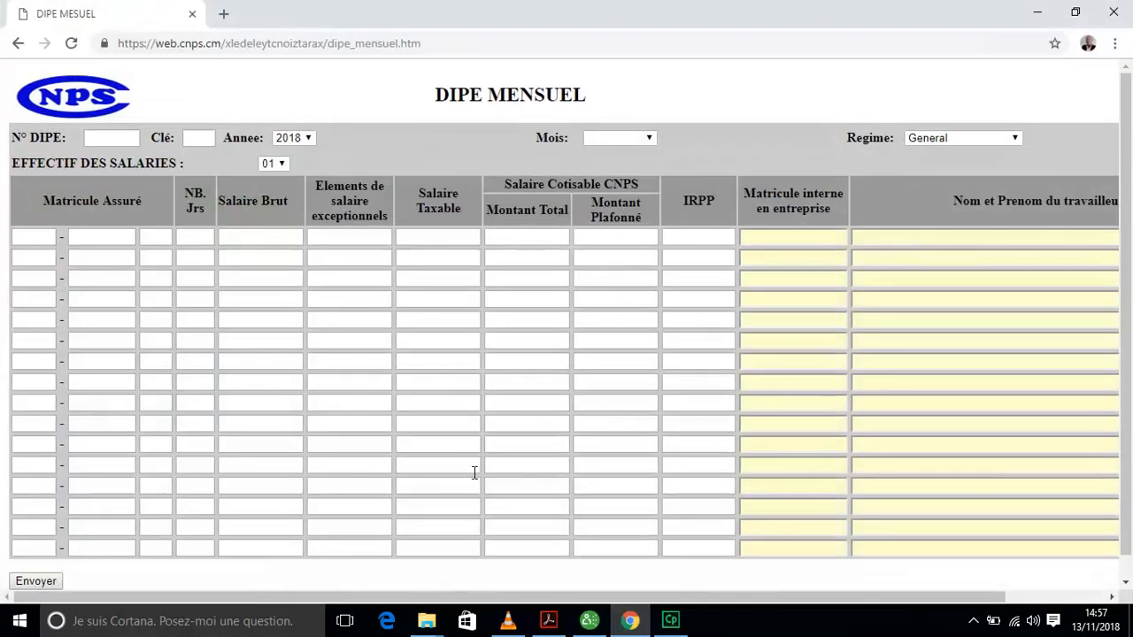
pyautogui.click(16, 42)
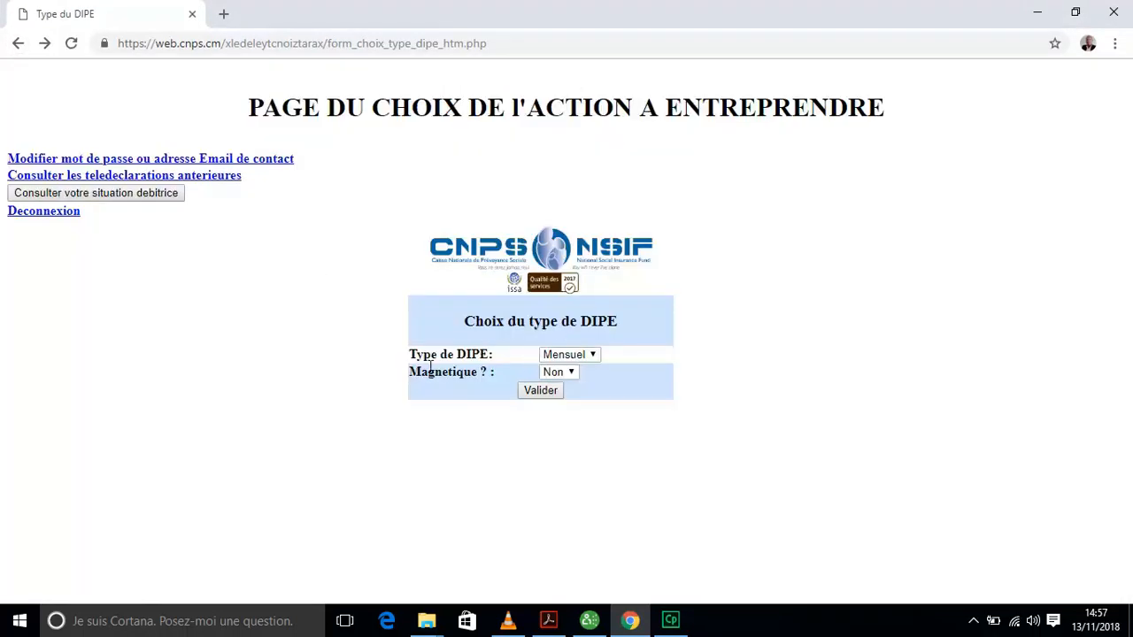
pyautogui.click(570, 374)
pyautogui.click(565, 399)
pyautogui.click(543, 392)
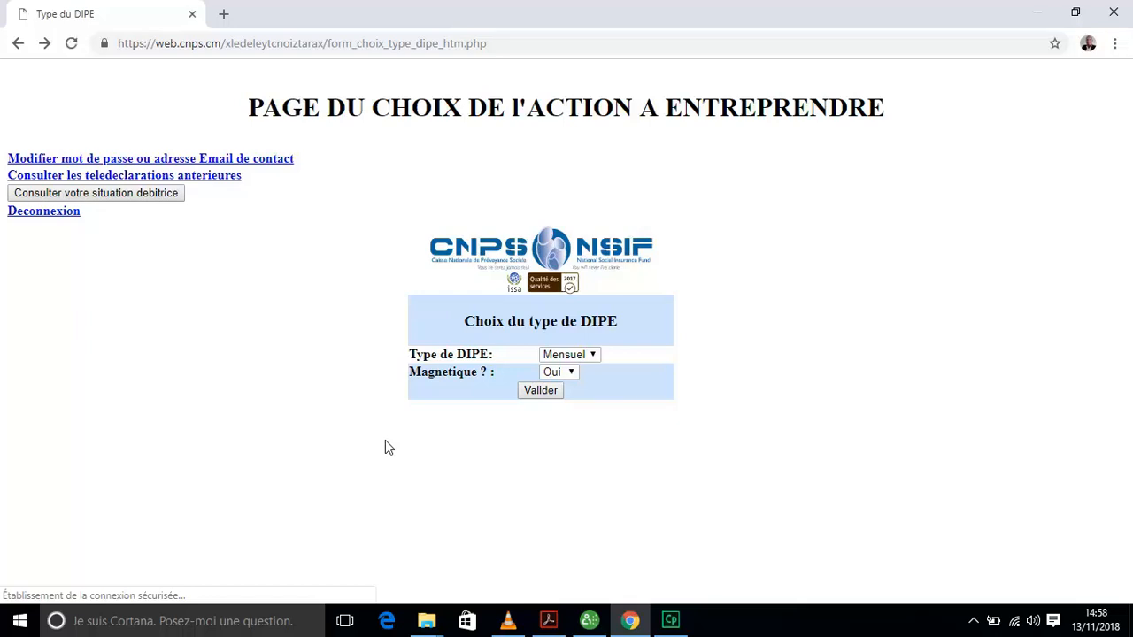
pyautogui.click(69, 43)
pyautogui.click(631, 186)
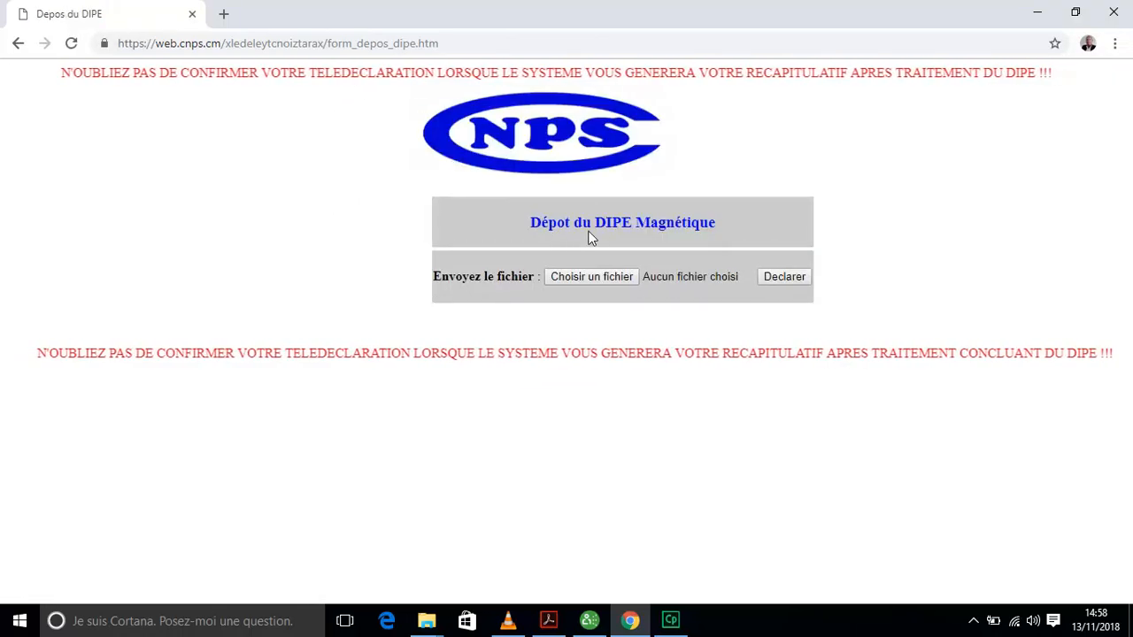
# - Choose the DIPEOCTOBRE2018 file from the Bureau for the magnetic DIPE deposit and declare it
pyautogui.click(600, 277)
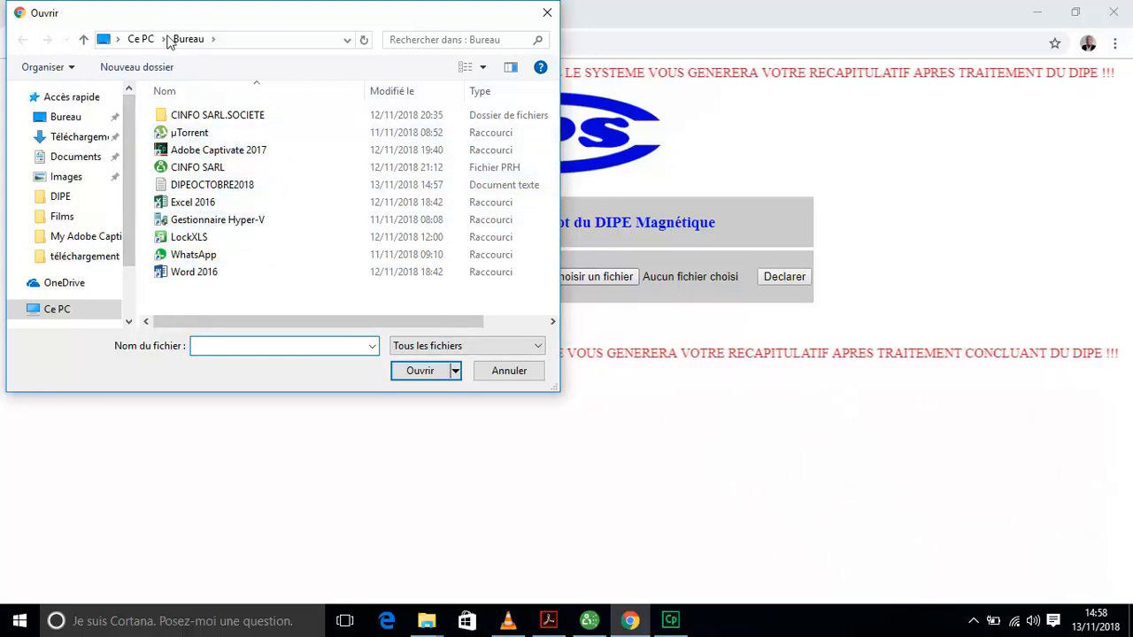
pyautogui.click(256, 187)
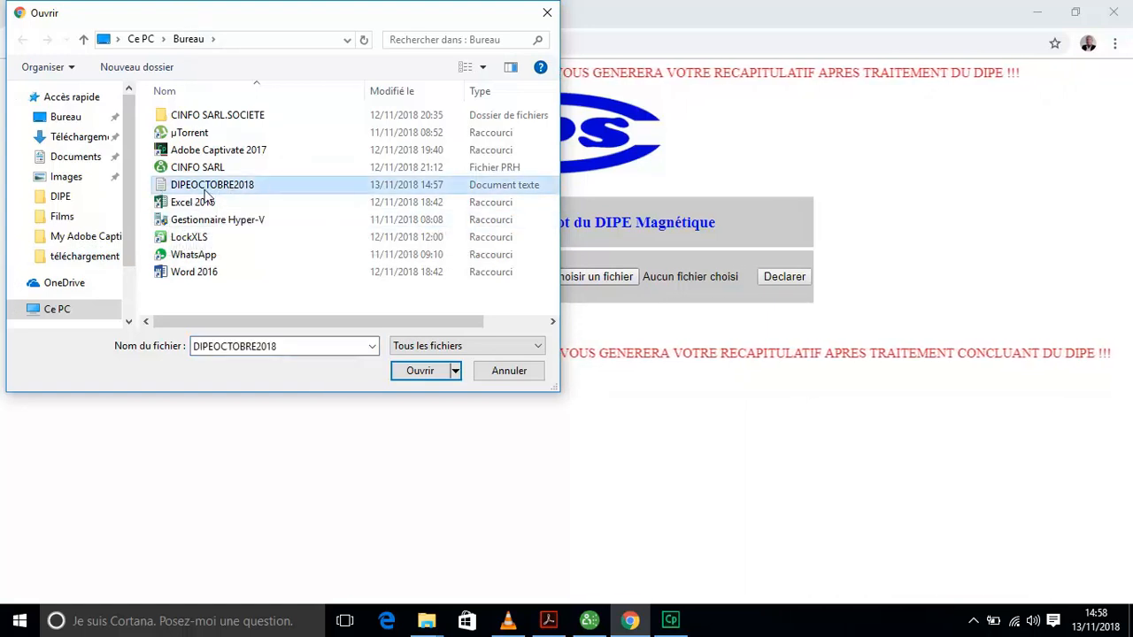
pyautogui.click(422, 372)
pyautogui.click(784, 277)
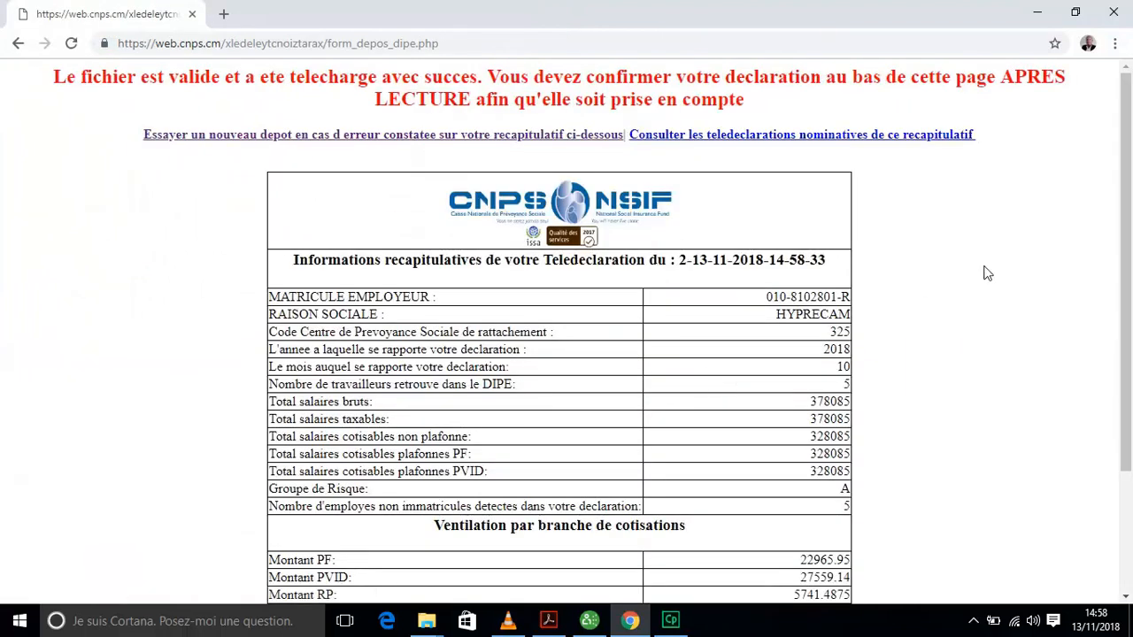
# - Review the declaration summary, including the salary totals, the contribution breakdown and the total amount to pay
pyautogui.moveTo(1128, 181); pyautogui.dragTo(1129, 297)
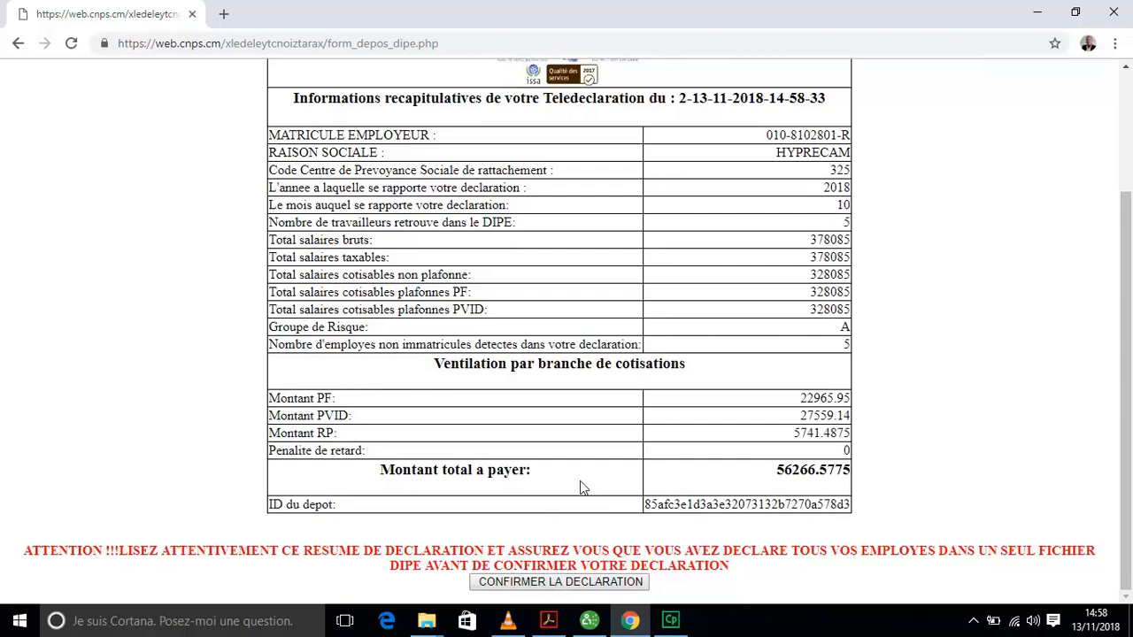
pyautogui.moveTo(1128, 395); pyautogui.dragTo(1098, 258)
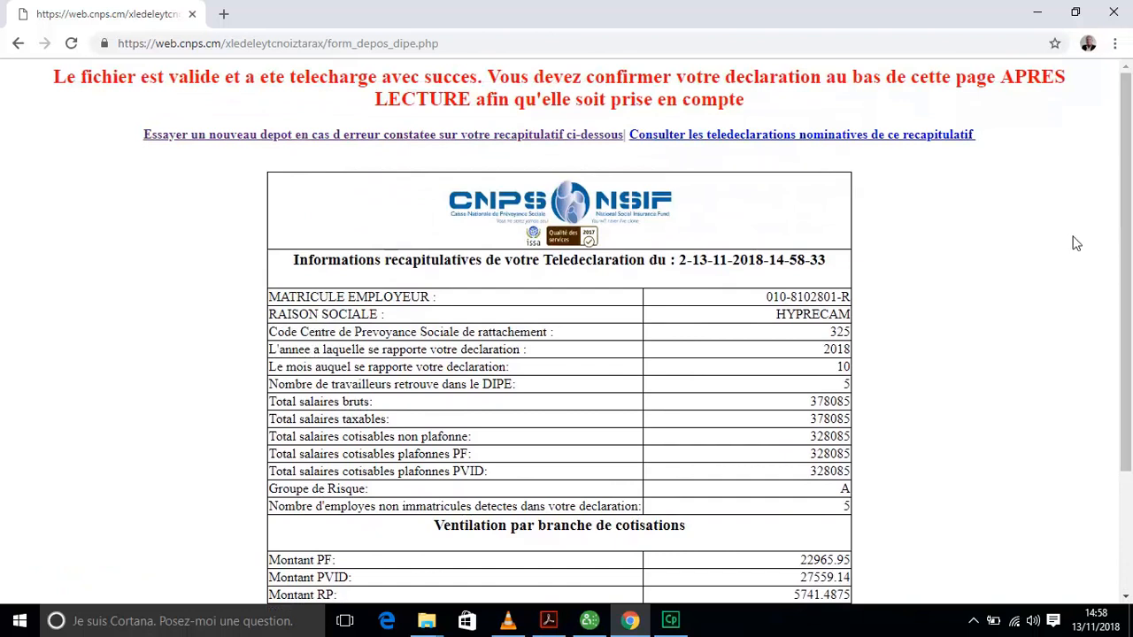
pyautogui.moveTo(1128, 217); pyautogui.dragTo(1128, 281)
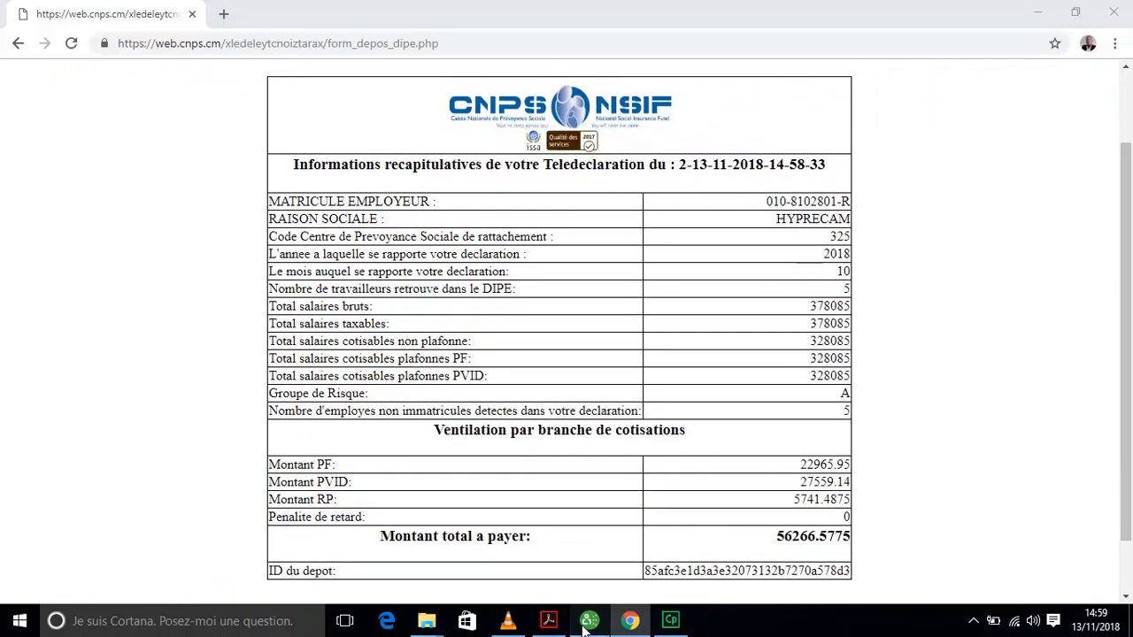
# - Switch back to Sage Paie & RH, and cancel the Dipe magnétique edition and the Gestion avancée edition window
pyautogui.click(589, 620)
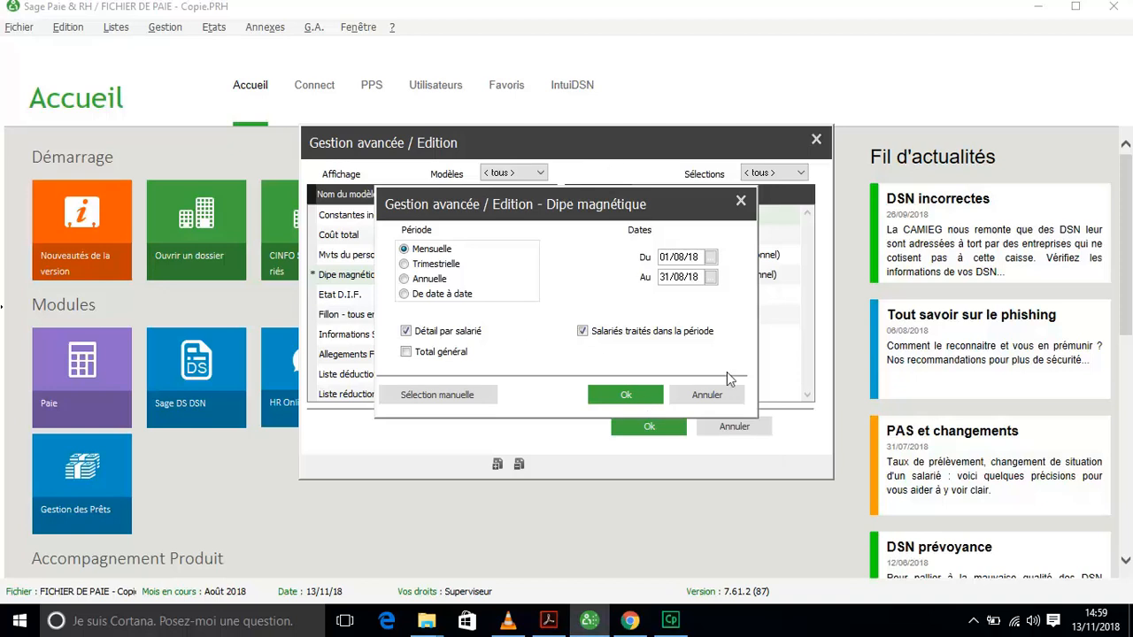
pyautogui.click(706, 397)
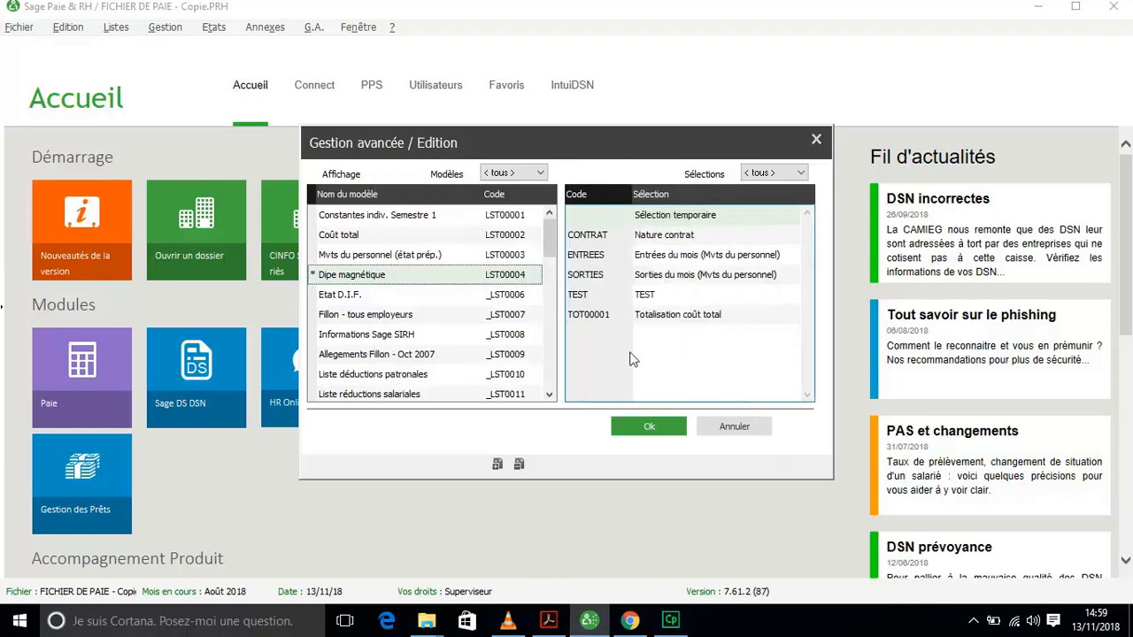
pyautogui.click(727, 429)
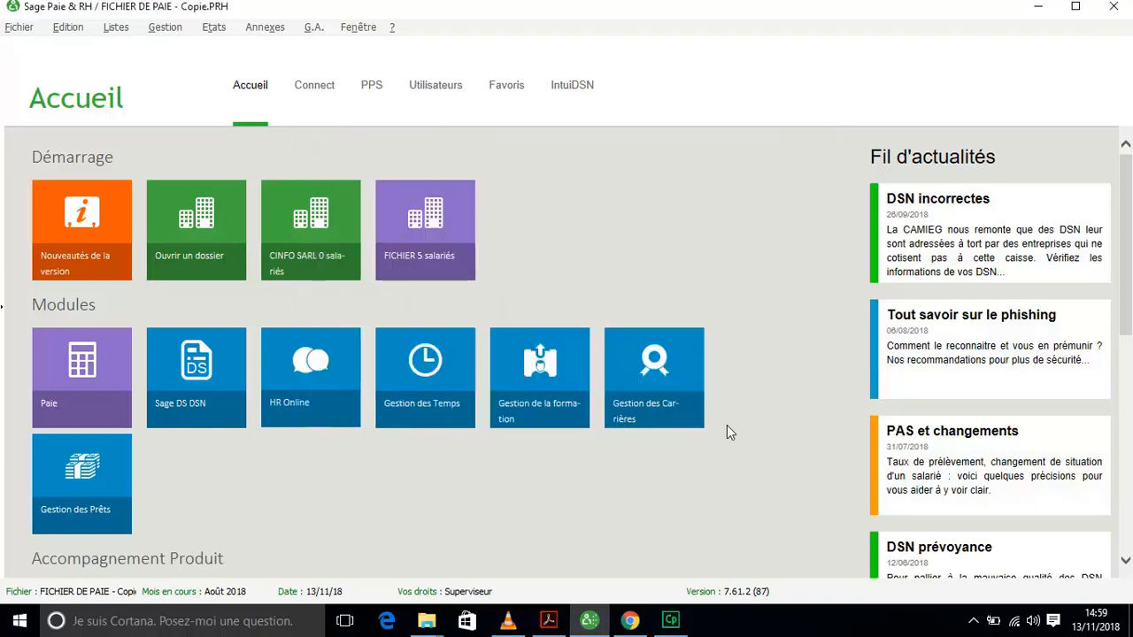
pyautogui.click(315, 29)
pyautogui.click(589, 208)
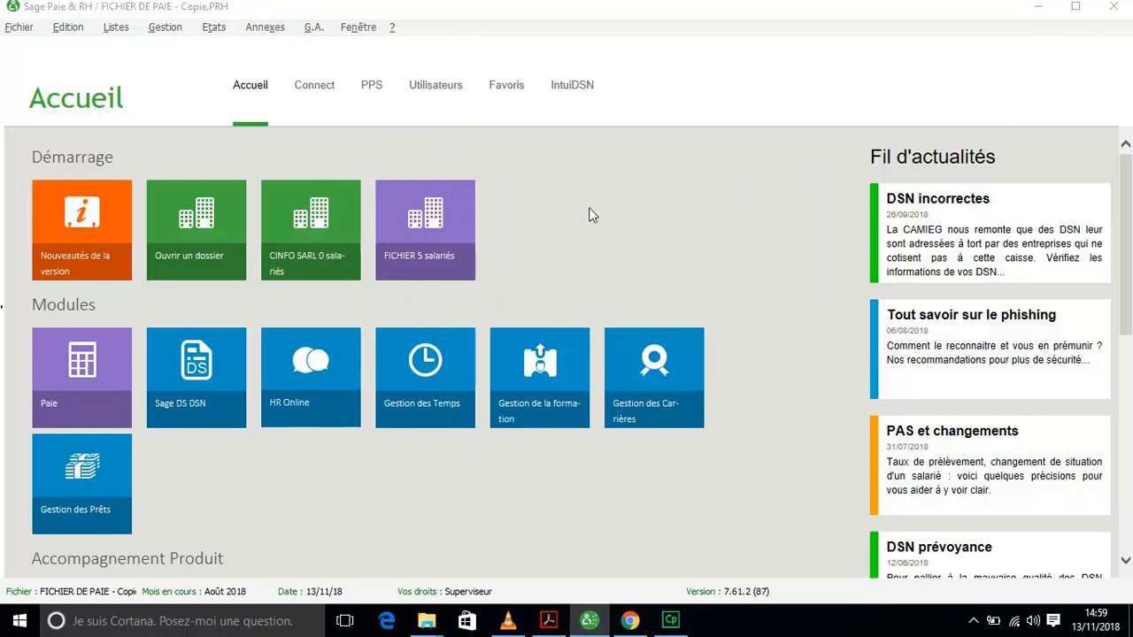